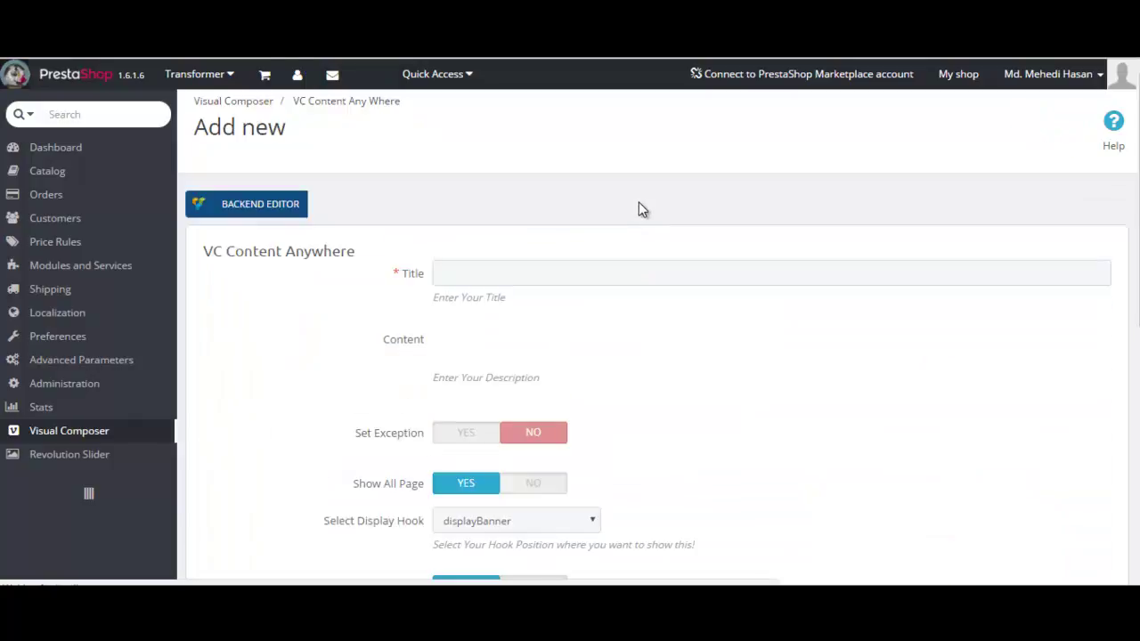
# - Title the new VC Content Anywhere entry "Home Advanced Banner"
pyautogui.moveTo(409, 274); pyautogui.dragTo(483, 278)
pyautogui.click(489, 273)
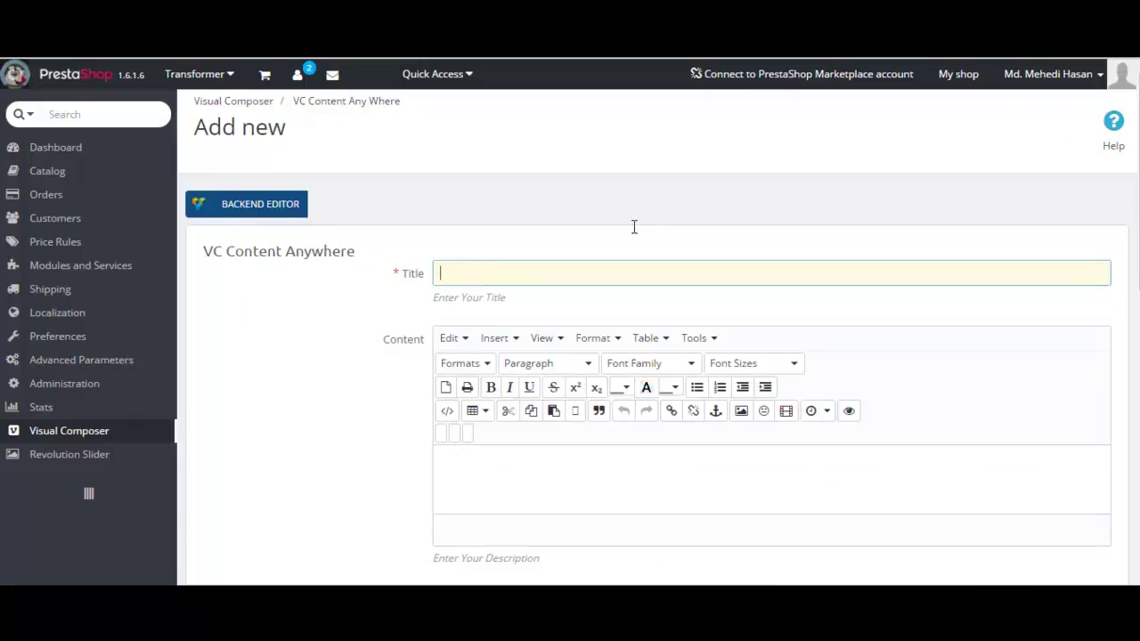
pyautogui.write('Home Advanced Banner')
pyautogui.click(683, 302)
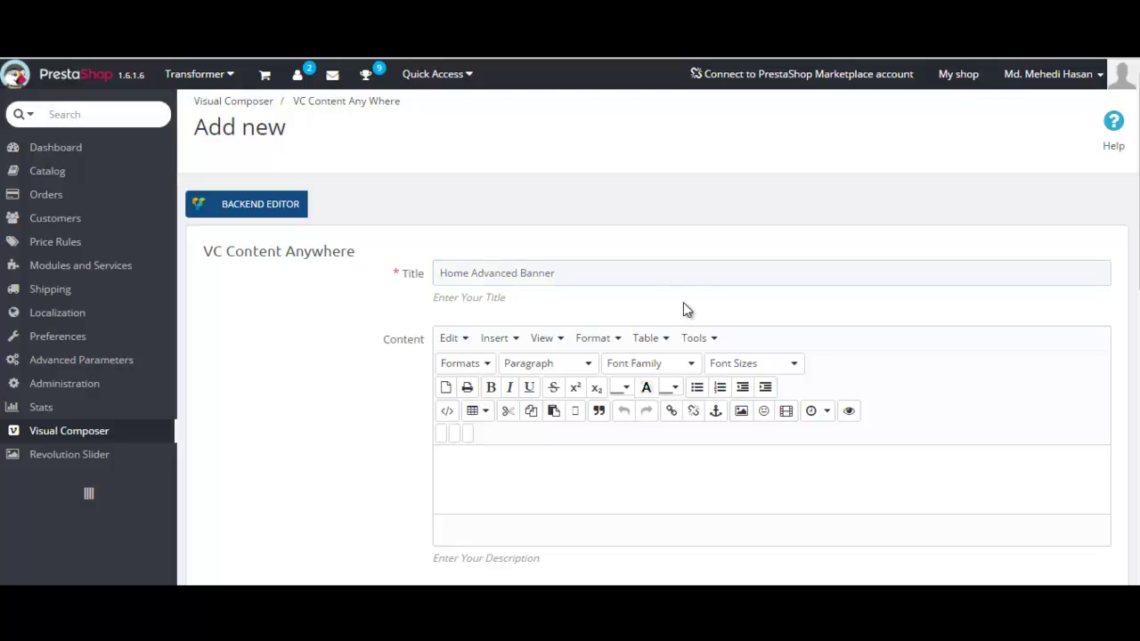
# - Set the entry's display hook to displayTopColumn and save the entry, keeping it open for editing
pyautogui.scroll(-2, 683, 302)
pyautogui.scroll(-2, 683, 307)
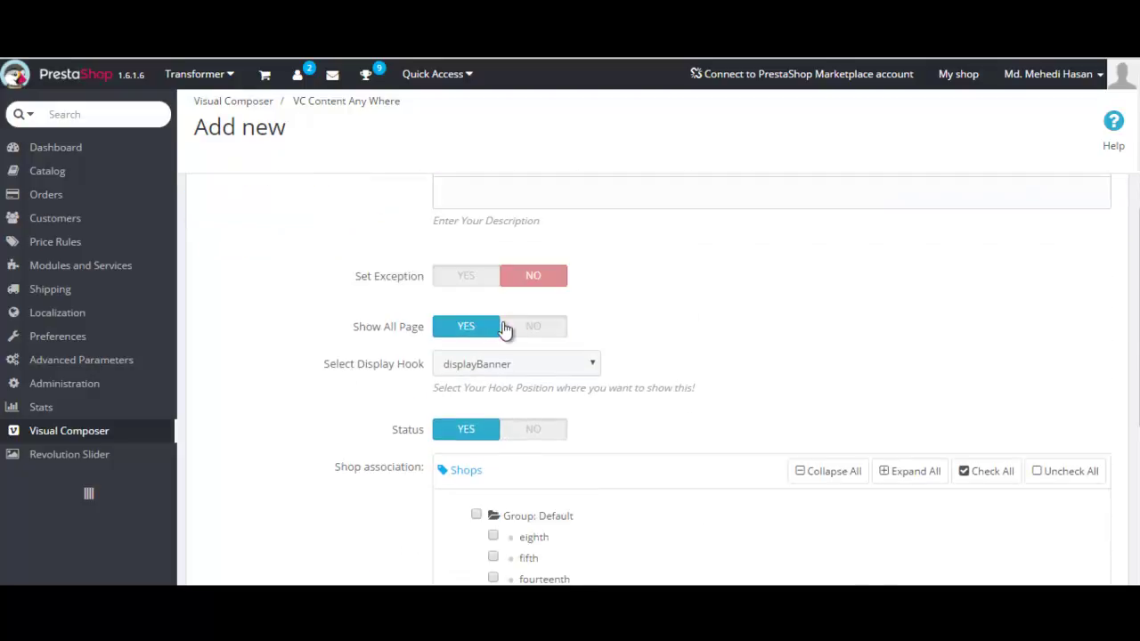
pyautogui.scroll(-1, 465, 345)
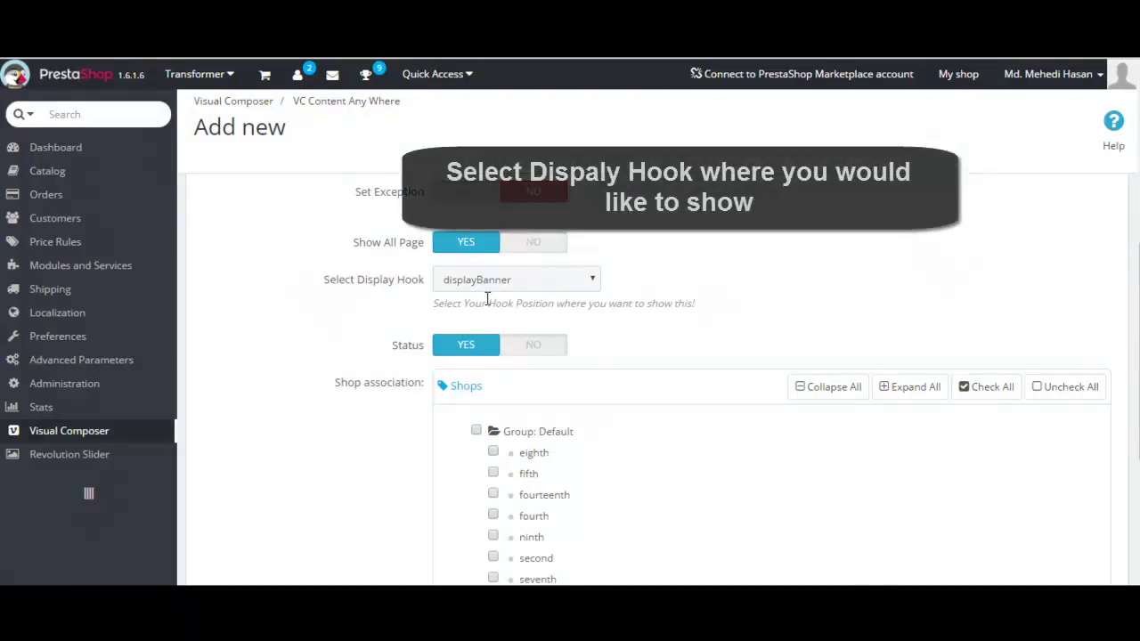
pyautogui.click(521, 283)
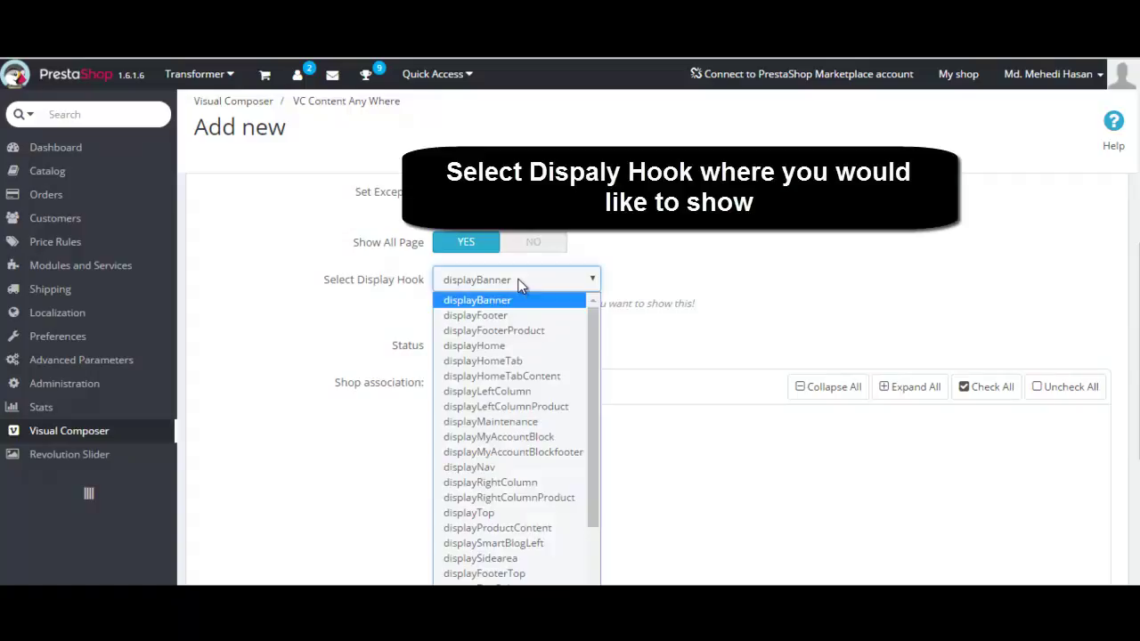
pyautogui.scroll(-1, 521, 445)
pyautogui.scroll(-2, 523, 446)
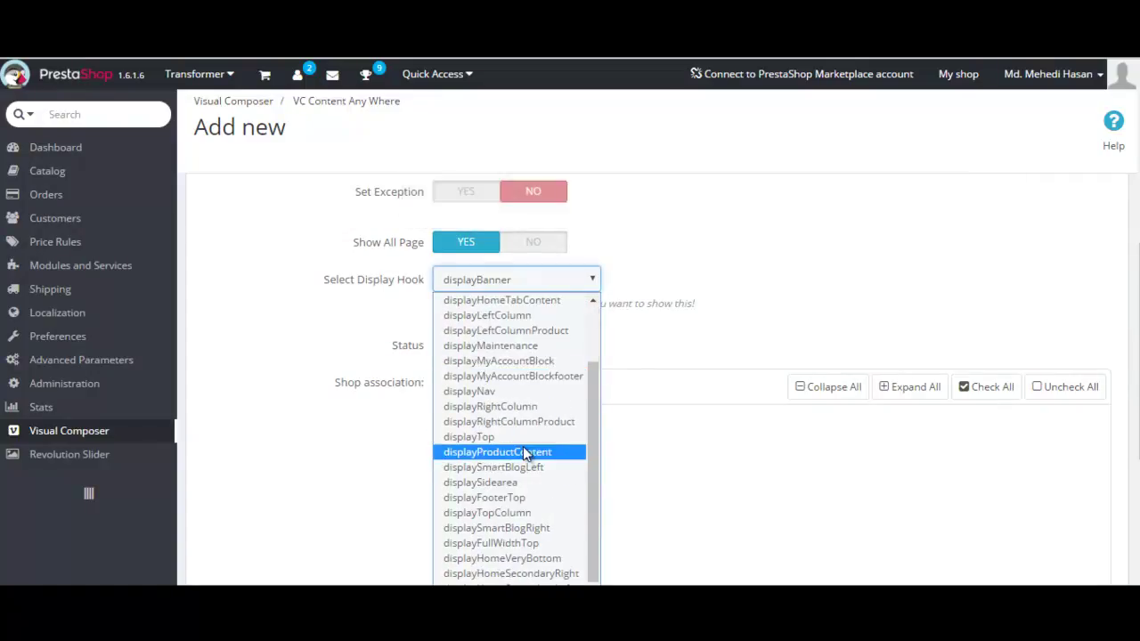
pyautogui.click(524, 513)
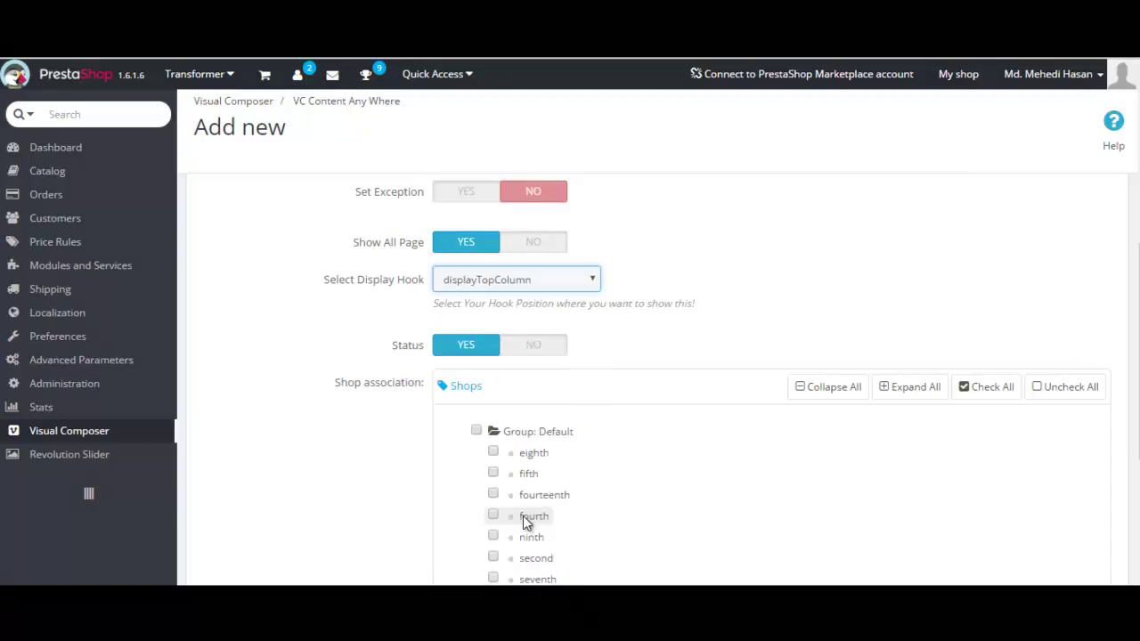
pyautogui.scroll(-5, 367, 445)
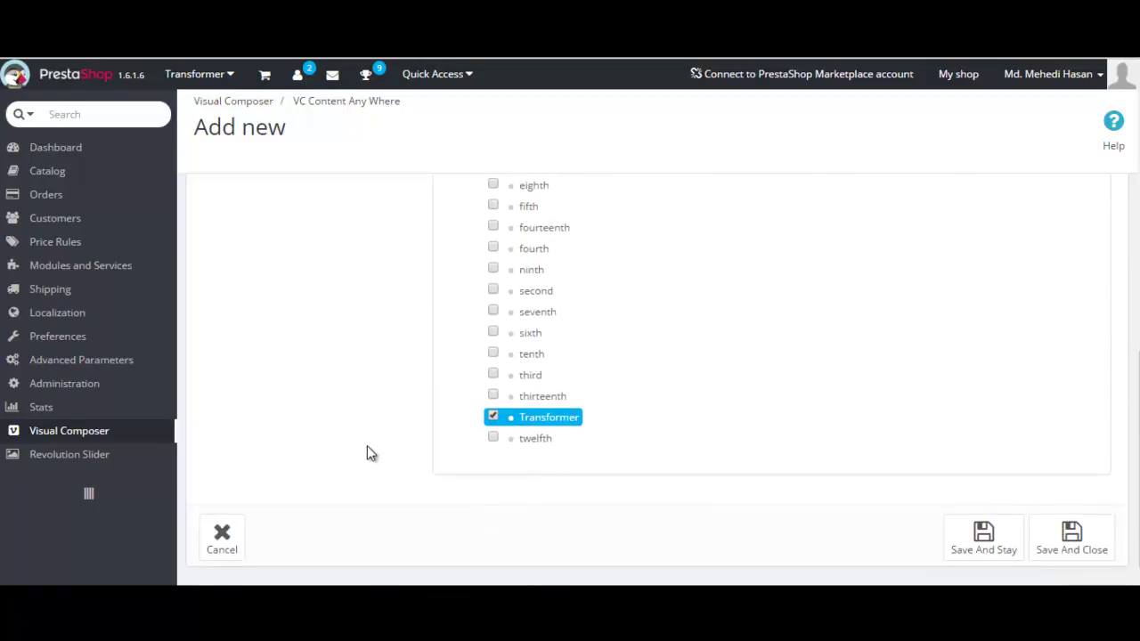
pyautogui.click(983, 500)
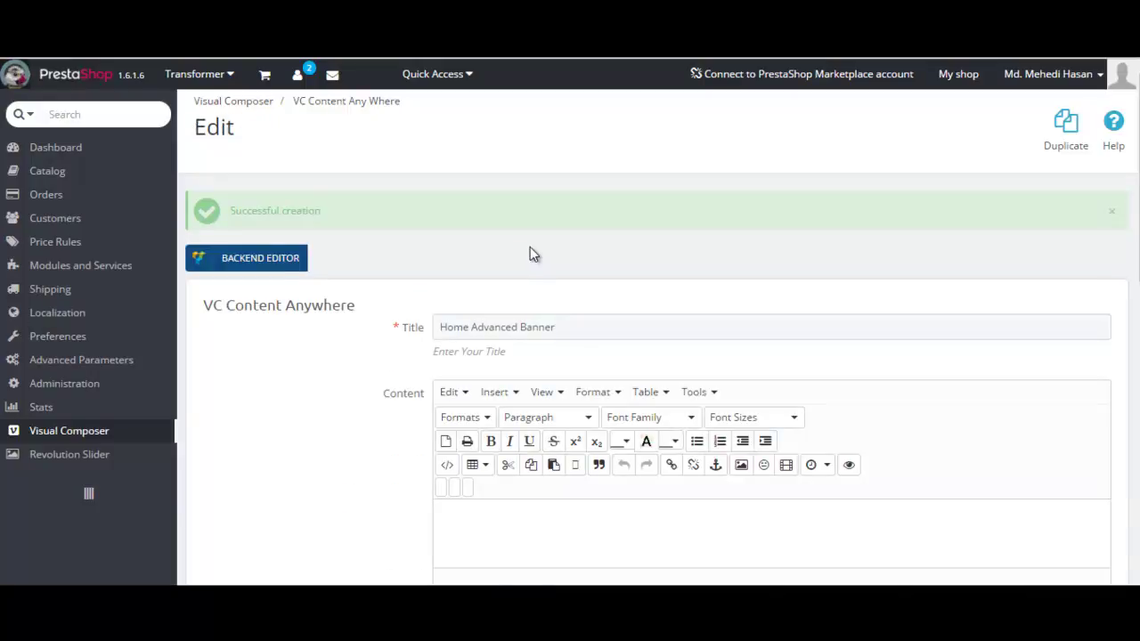
# - Switch the entry to the backend editor and add an ST Advance Banner element from the Transformer category
pyautogui.click(266, 259)
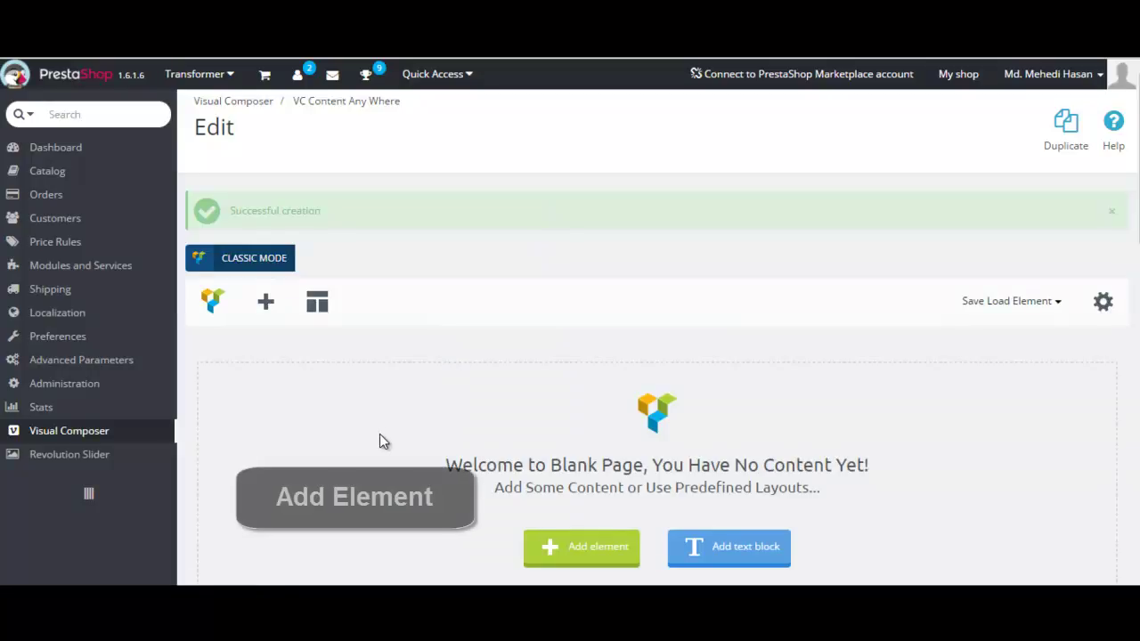
pyautogui.scroll(-1, 377, 424)
pyautogui.click(603, 459)
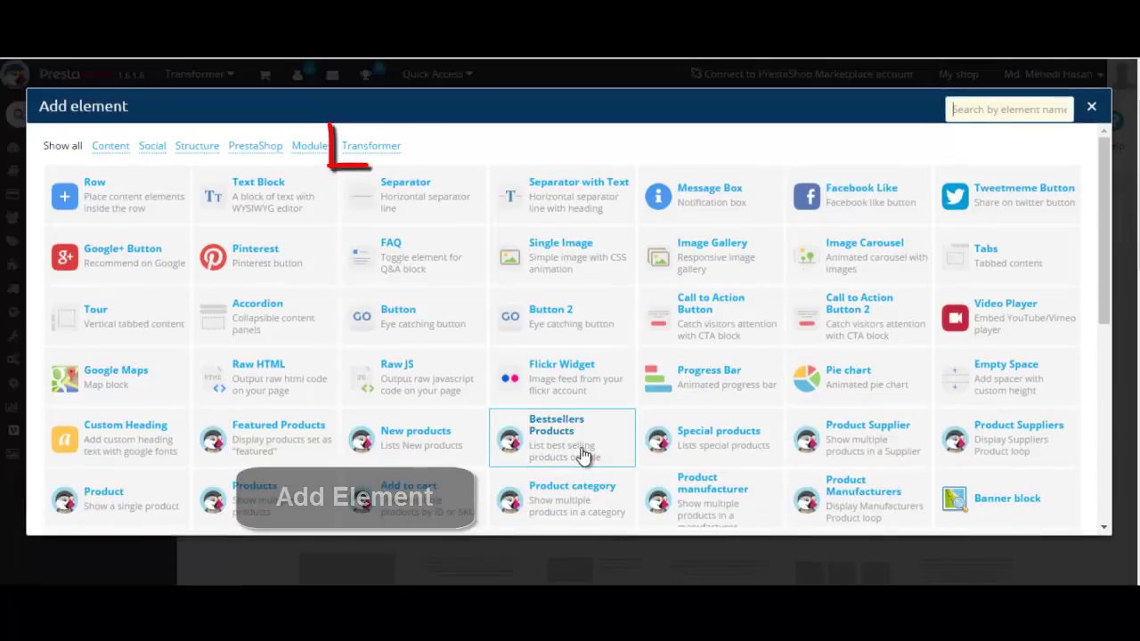
pyautogui.click(371, 152)
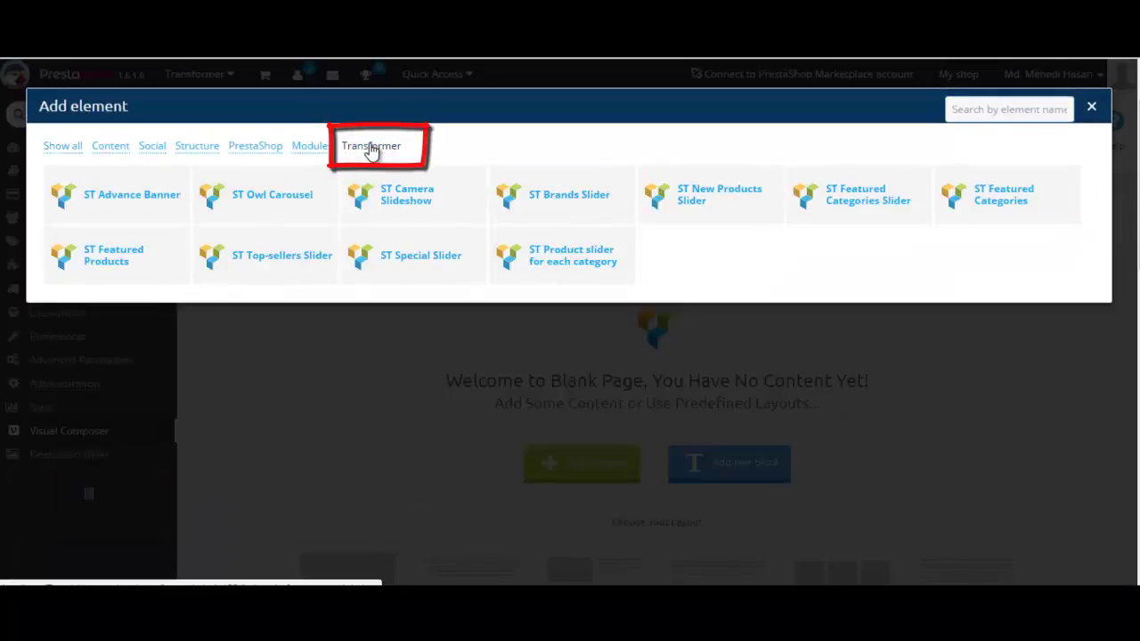
pyautogui.click(140, 203)
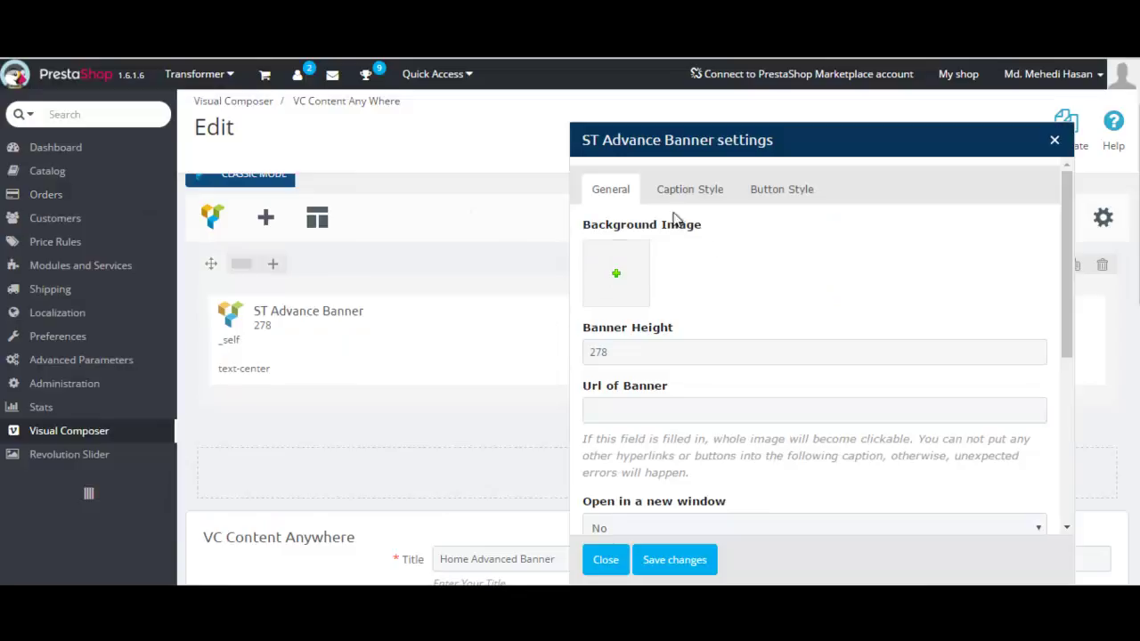
pyautogui.click(693, 190)
pyautogui.click(785, 189)
pyautogui.click(669, 194)
pyautogui.click(616, 192)
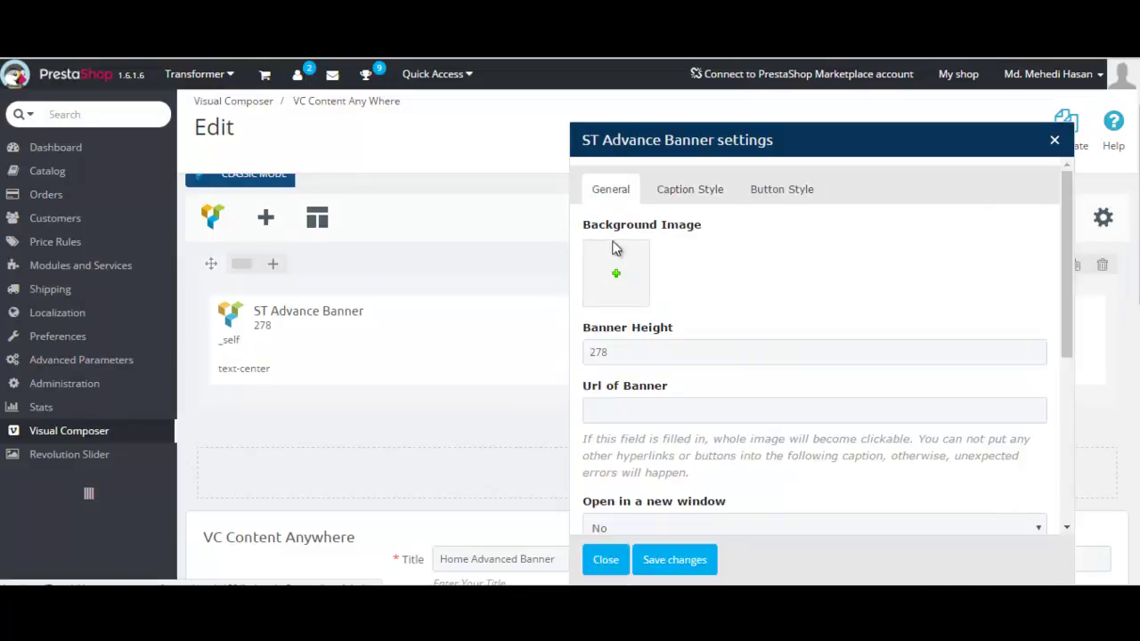
# - Insert sample_1-1-.jpg from the media library as the first banner's background image
pyautogui.click(617, 276)
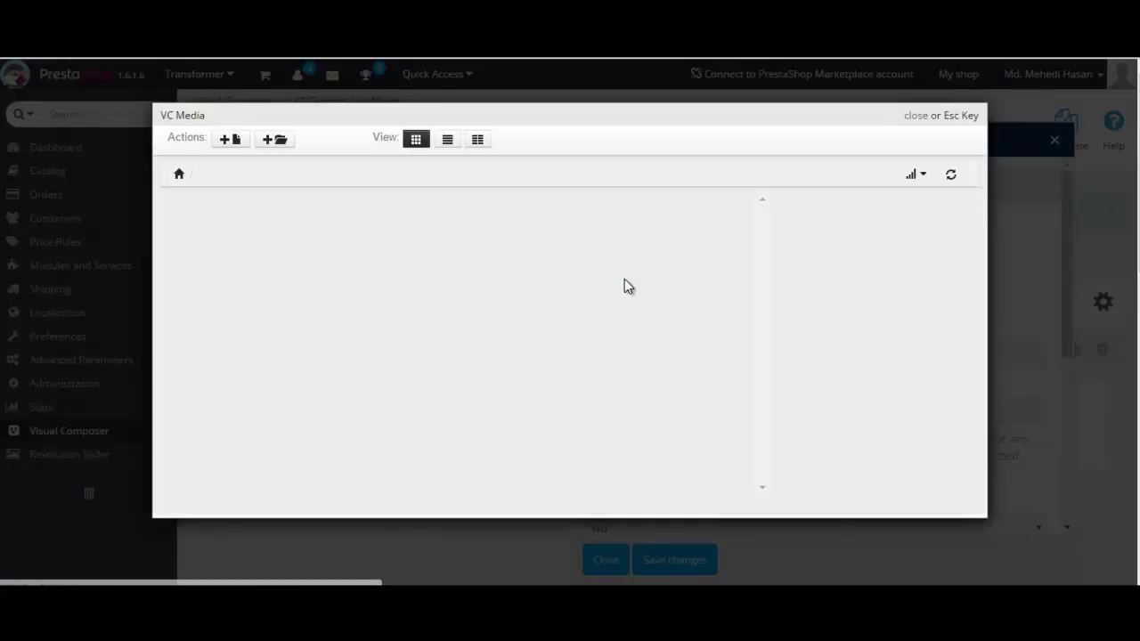
pyautogui.scroll(-5, 646, 287)
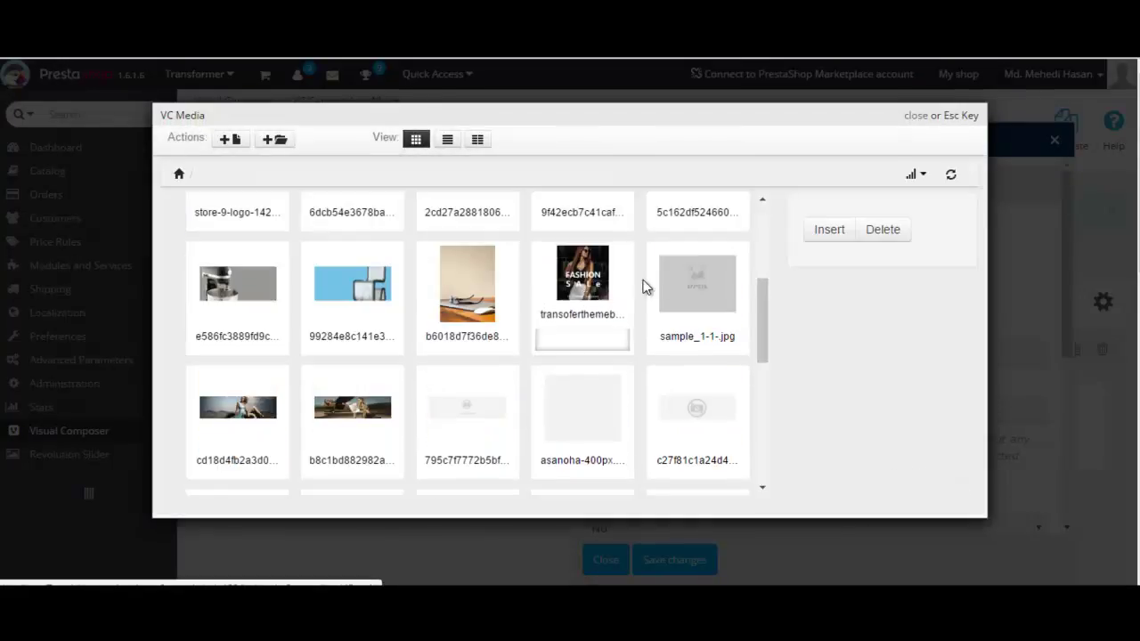
pyautogui.click(702, 294)
pyautogui.click(829, 356)
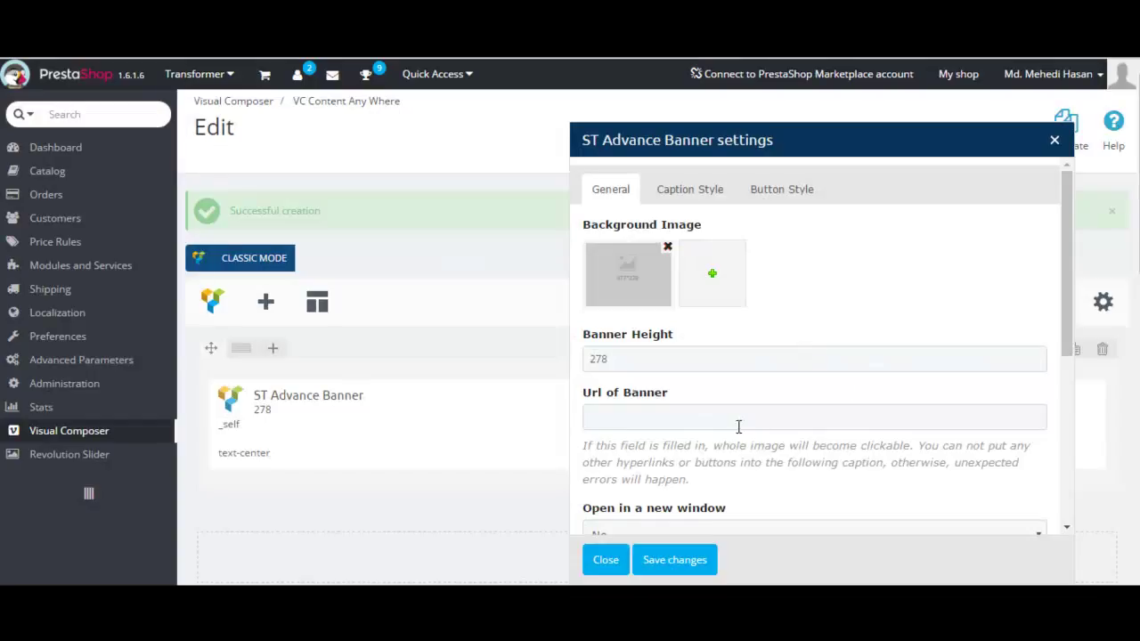
# - Add the caption "SUMBER STYLES" as an h5 heading to the first banner through the caption's HTML source code
pyautogui.scroll(-4, 729, 441)
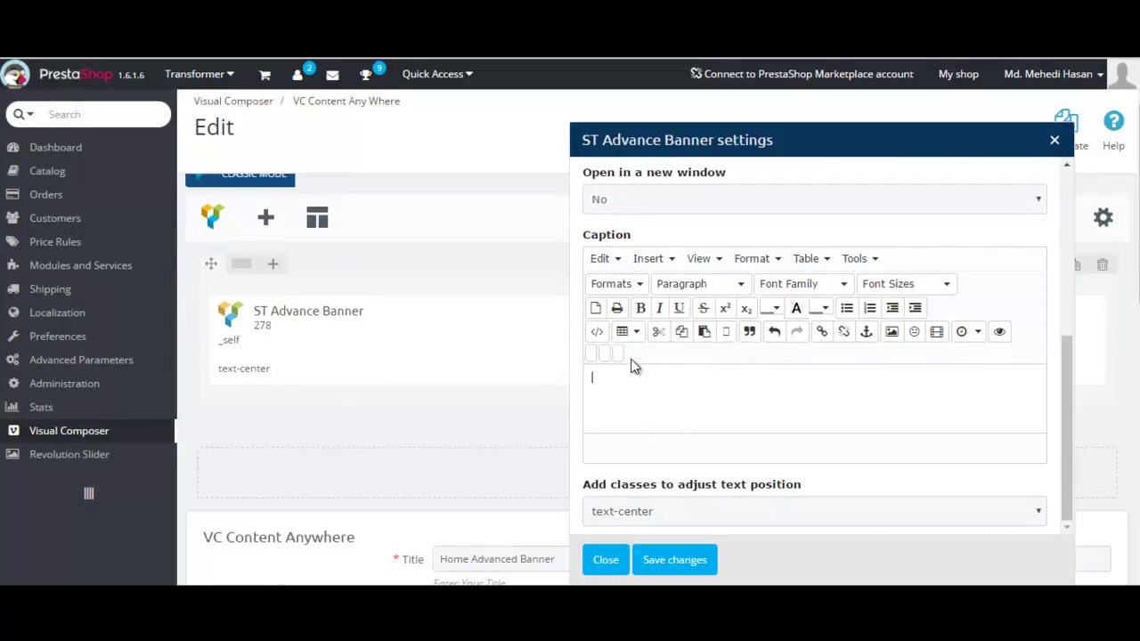
pyautogui.click(597, 332)
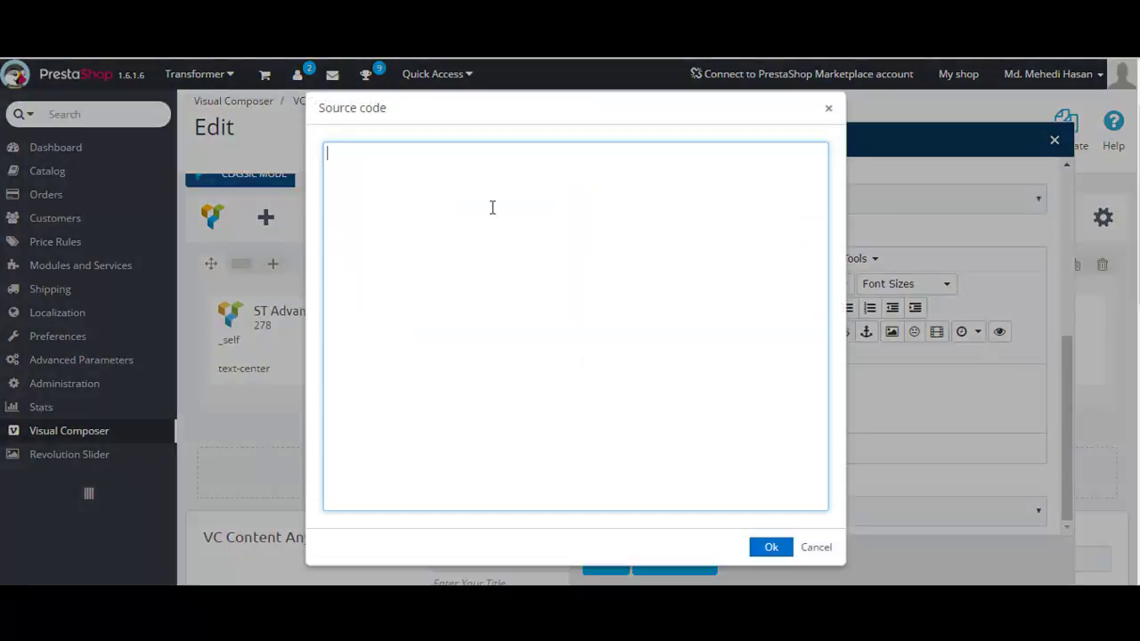
pyautogui.write('<')
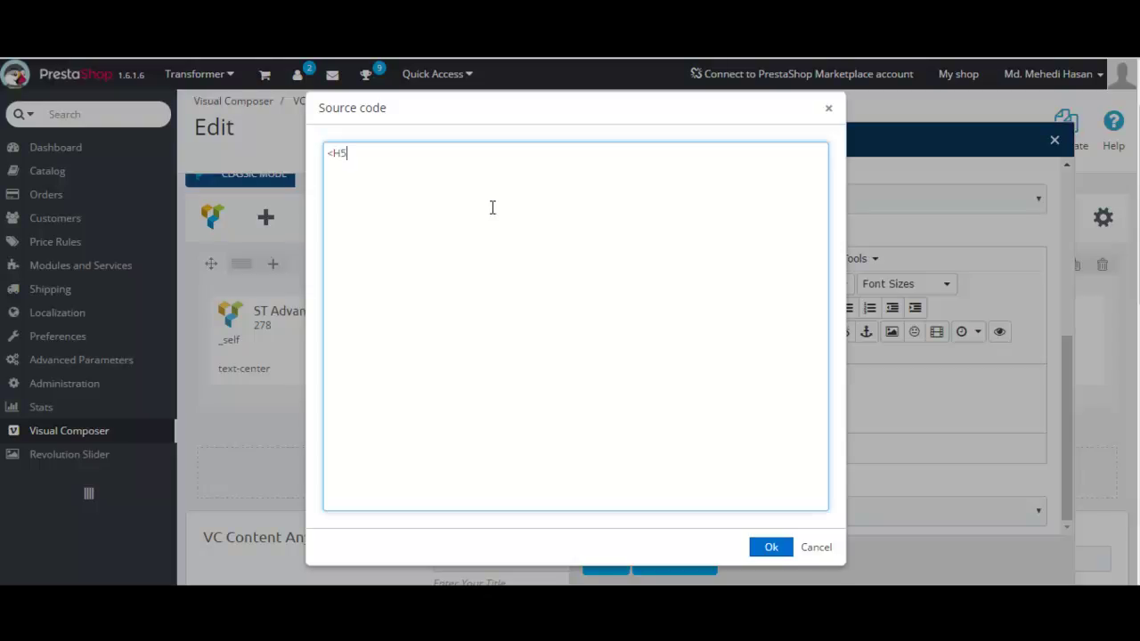
pyautogui.write('H5>SUMBER STYLES</h5>')
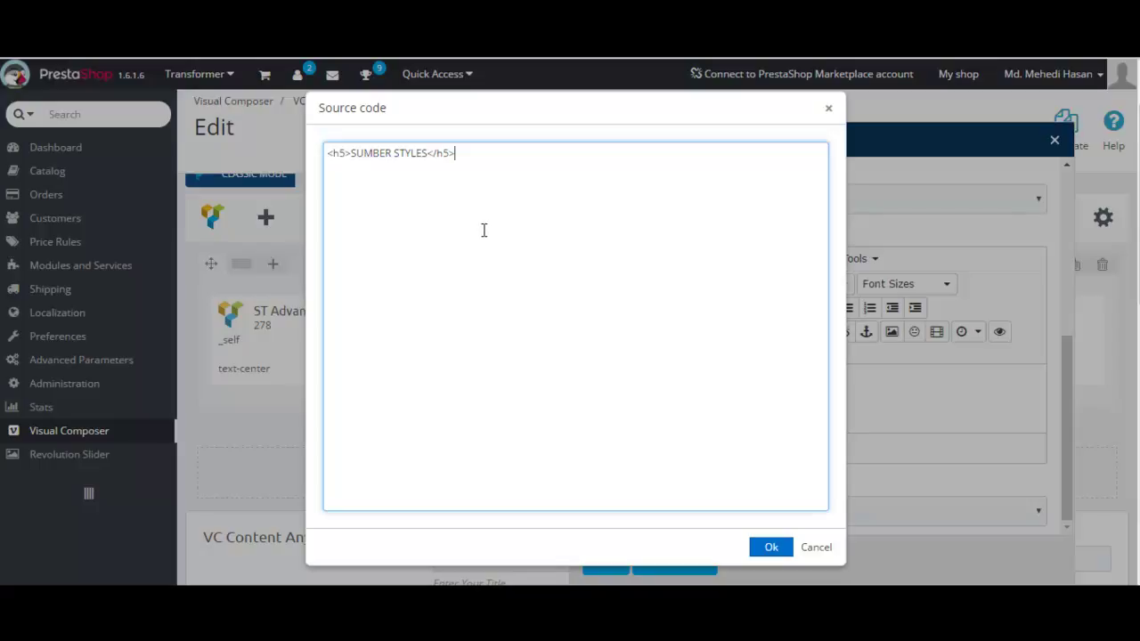
pyautogui.click(770, 548)
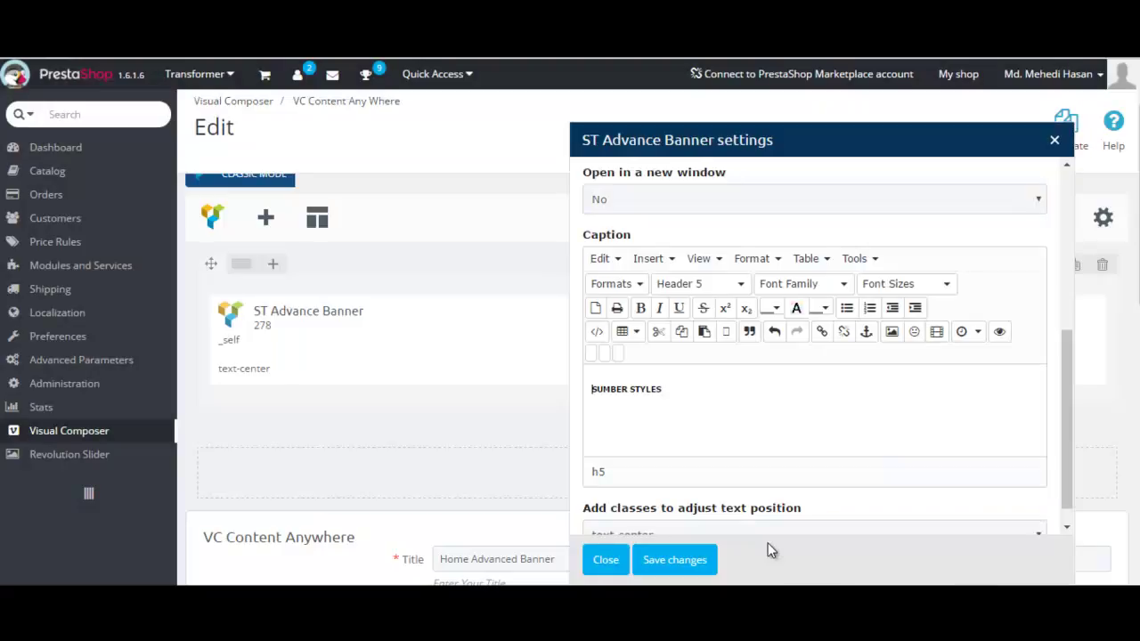
# - Check the first banner's caption style and button style options and save the banner's settings
pyautogui.click(675, 560)
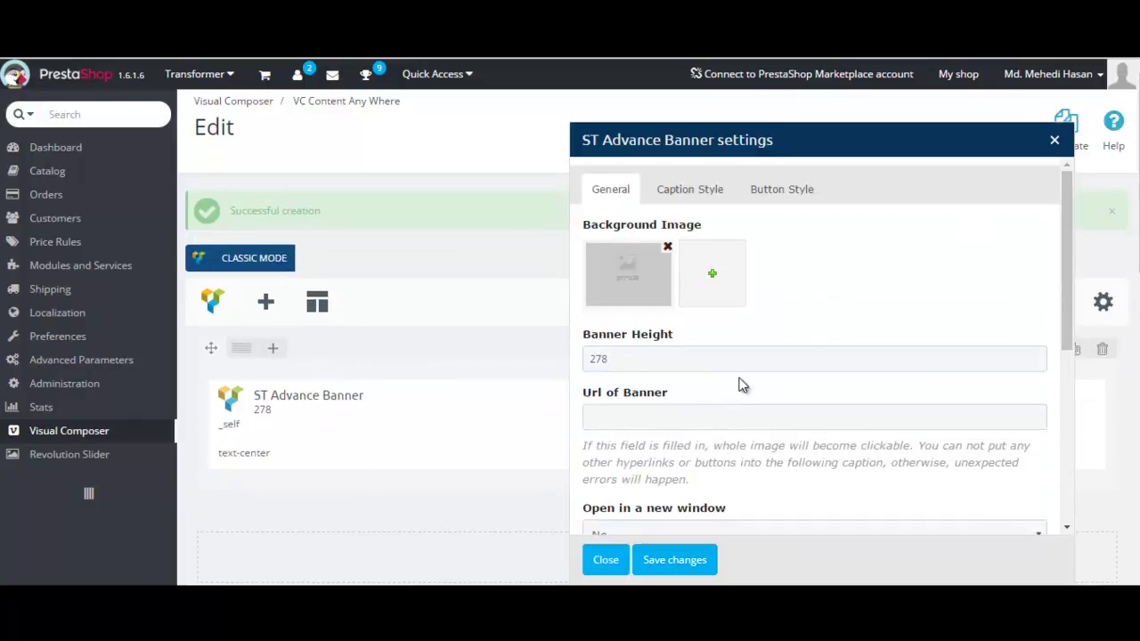
pyautogui.click(680, 189)
pyautogui.click(773, 190)
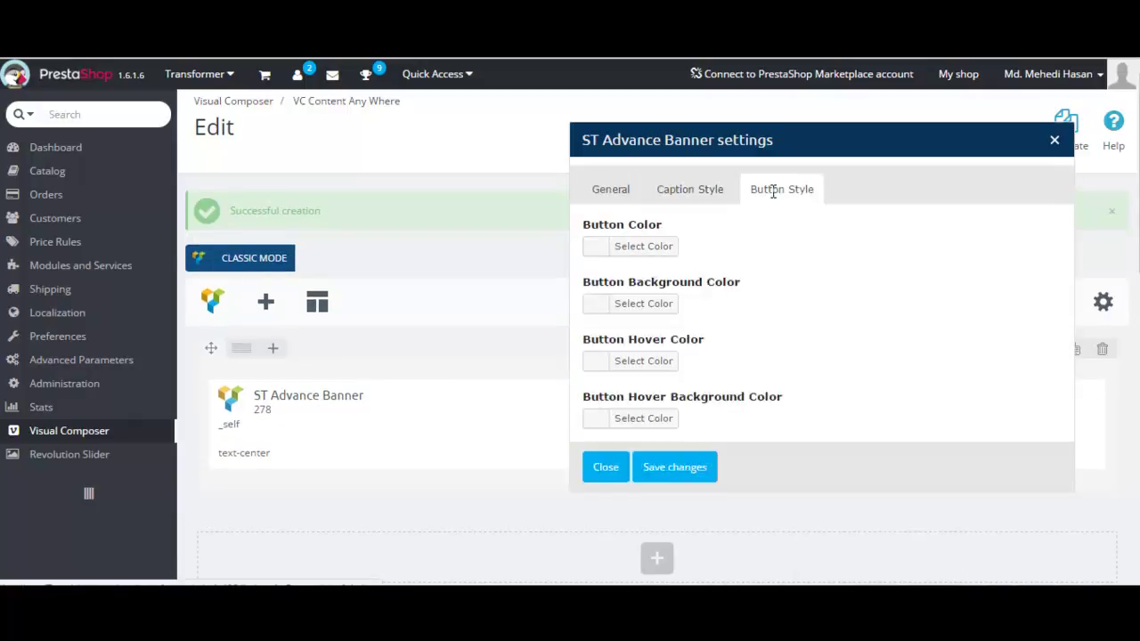
pyautogui.click(693, 469)
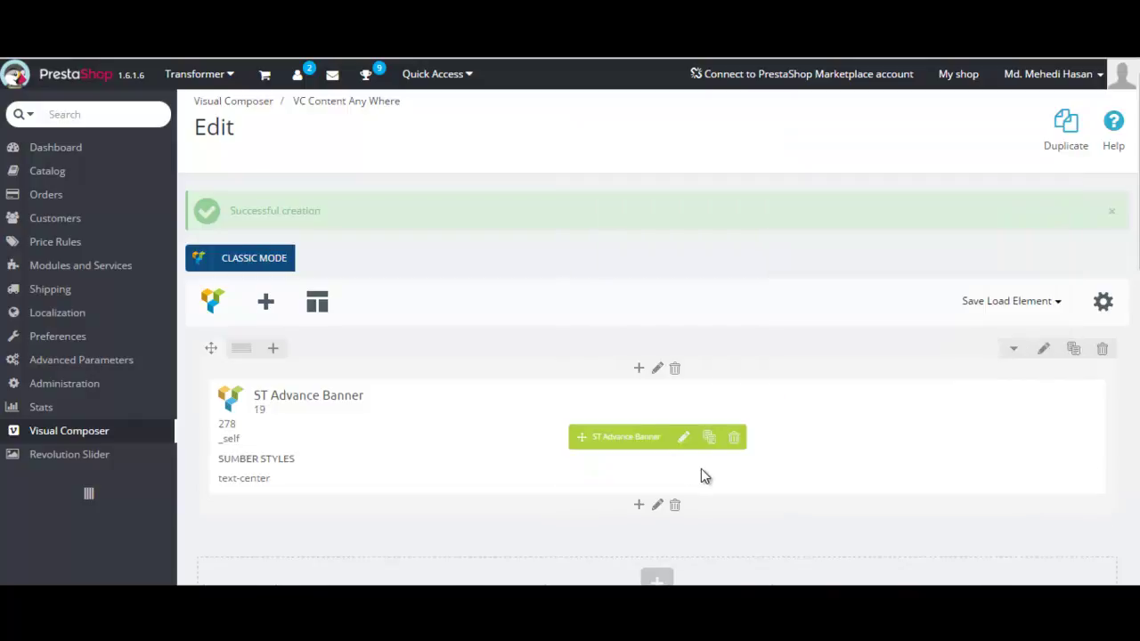
# - Split the banner's row into three equal columns
pyautogui.scroll(-1, 256, 278)
pyautogui.moveTo(247, 265)
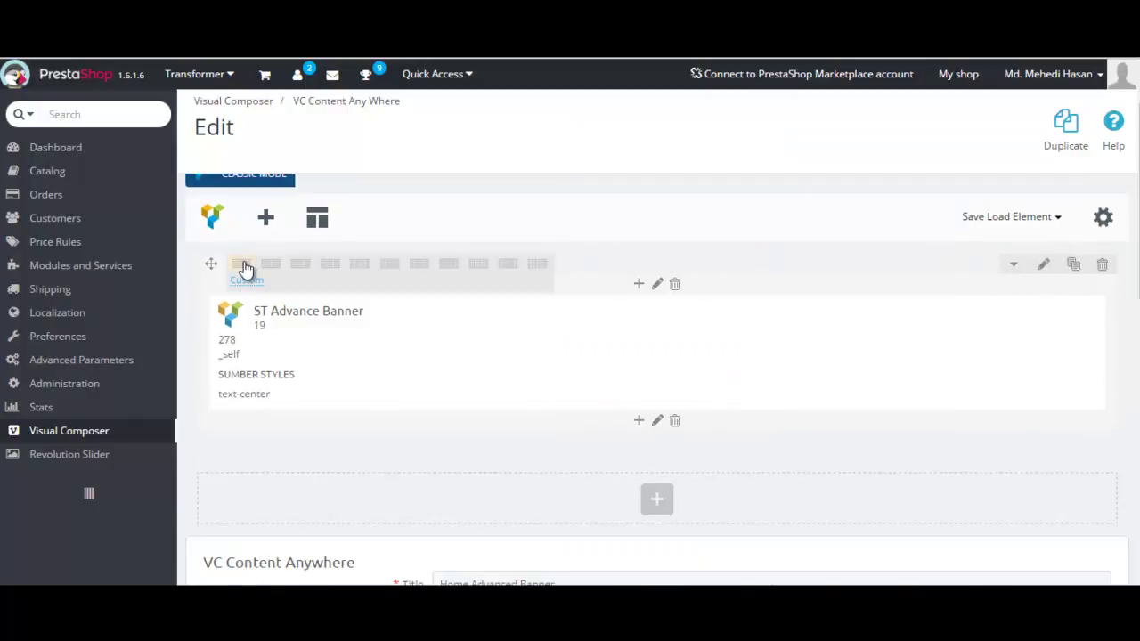
pyautogui.click(330, 266)
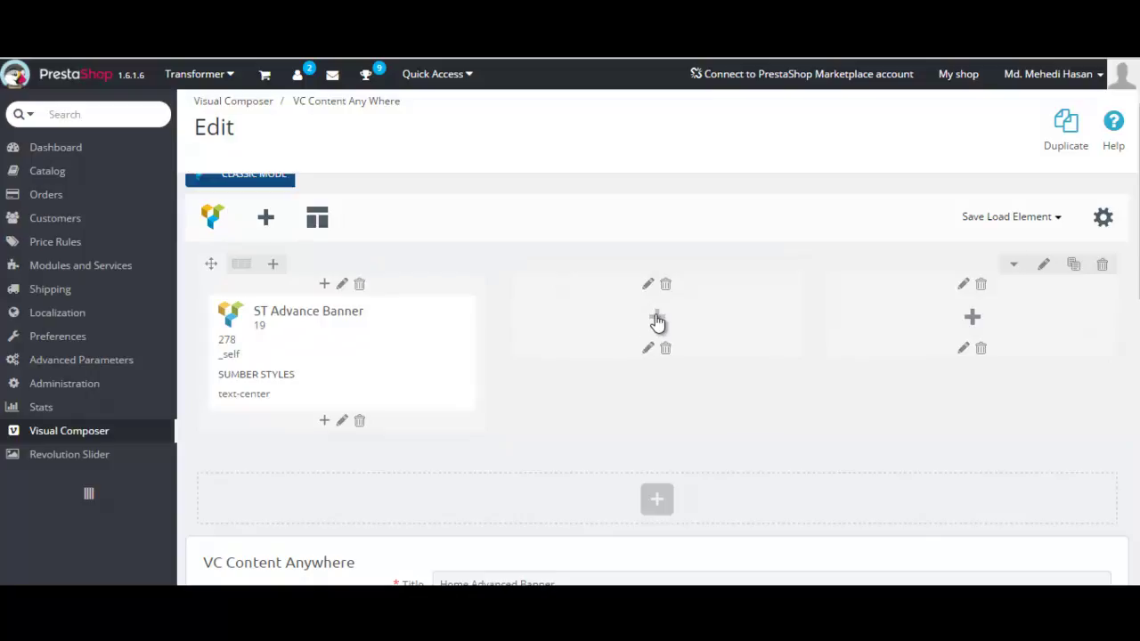
# - Add an ST Advance Banner element from the Transformer category to the row's empty middle column
pyautogui.click(656, 318)
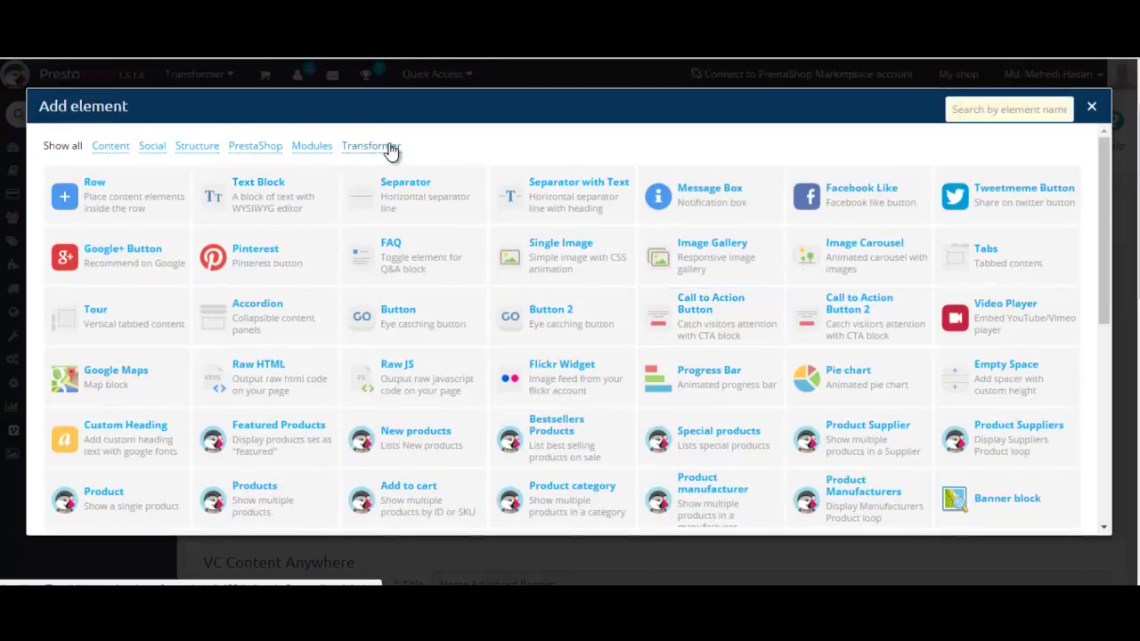
pyautogui.click(389, 147)
pyautogui.click(128, 204)
pyautogui.moveTo(603, 321)
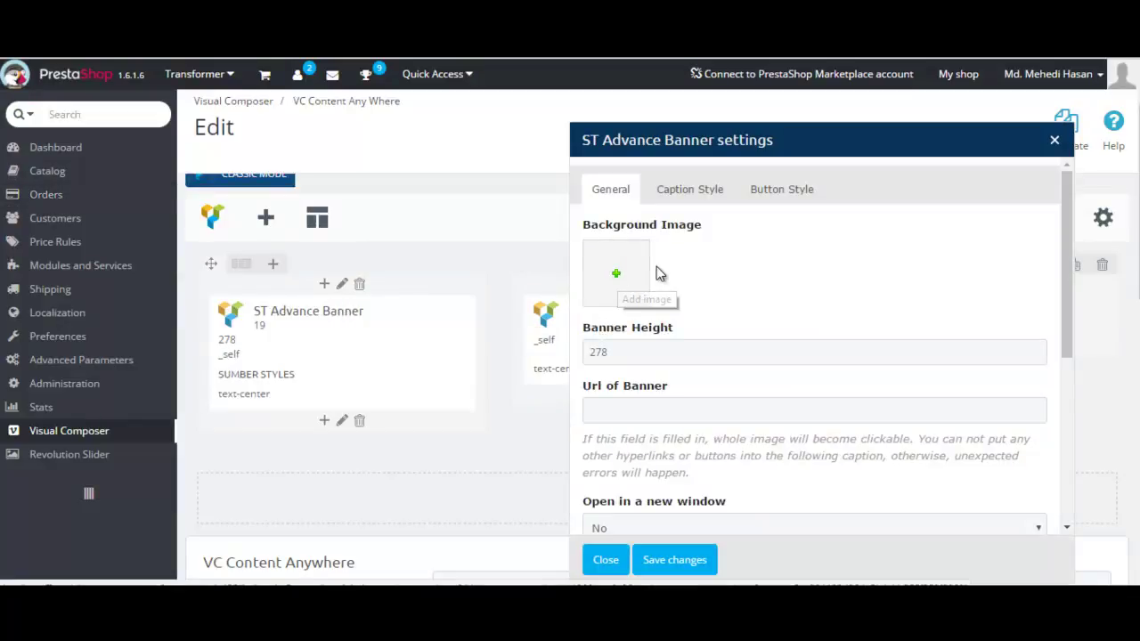
# - Insert sample_1-1-.jpg from the last page of the media library as the middle banner's background image
pyautogui.click(616, 272)
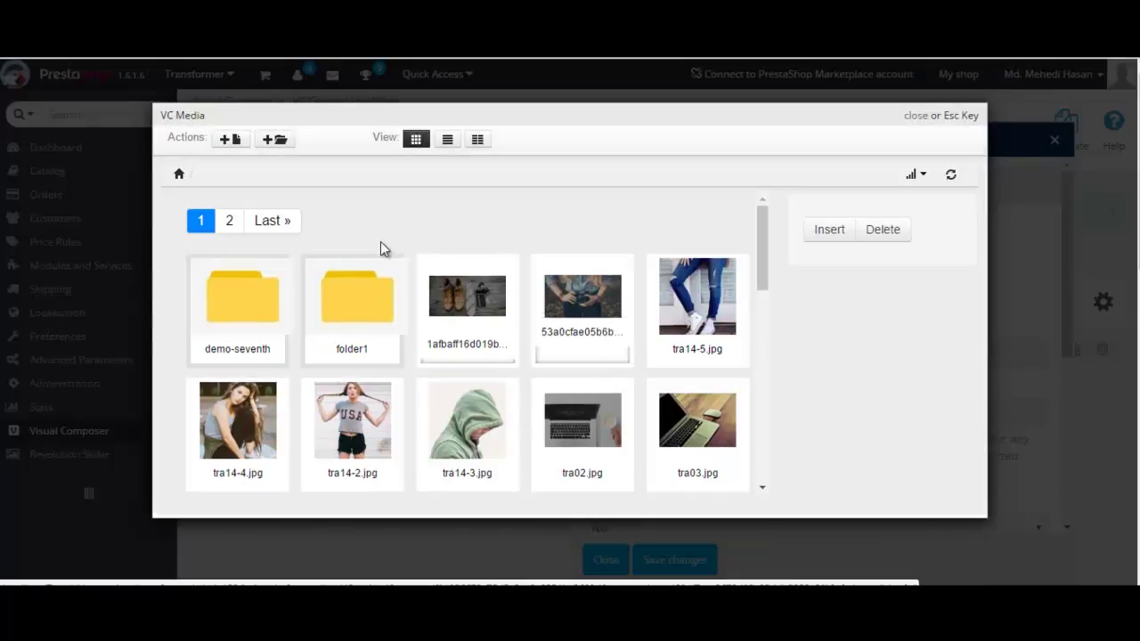
pyautogui.click(275, 222)
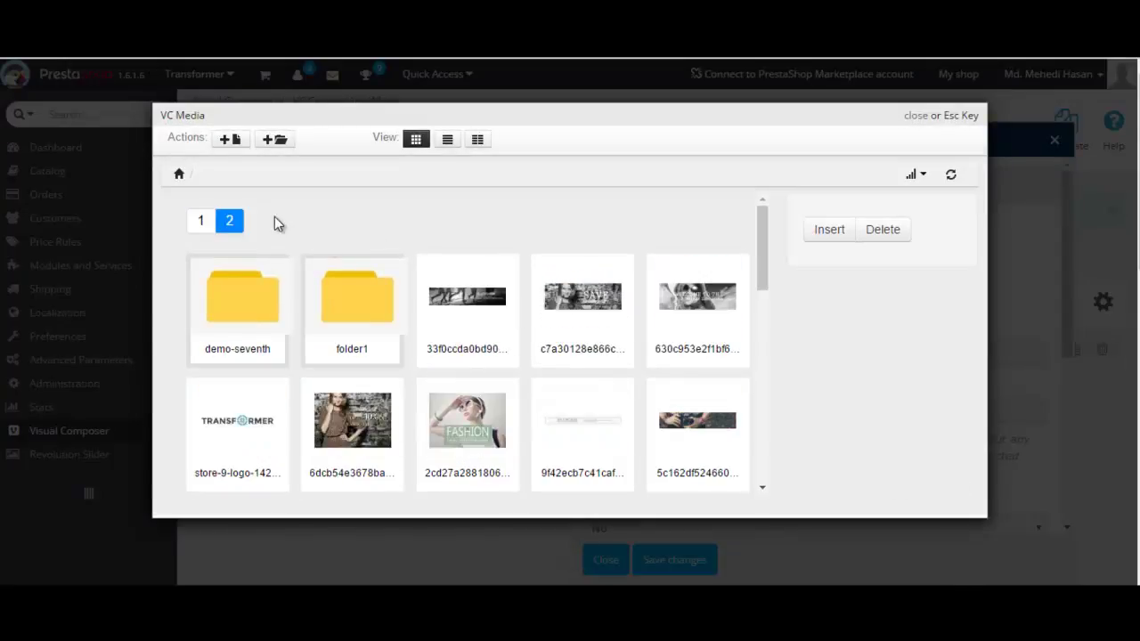
pyautogui.scroll(-2, 552, 319)
pyautogui.scroll(-2, 558, 323)
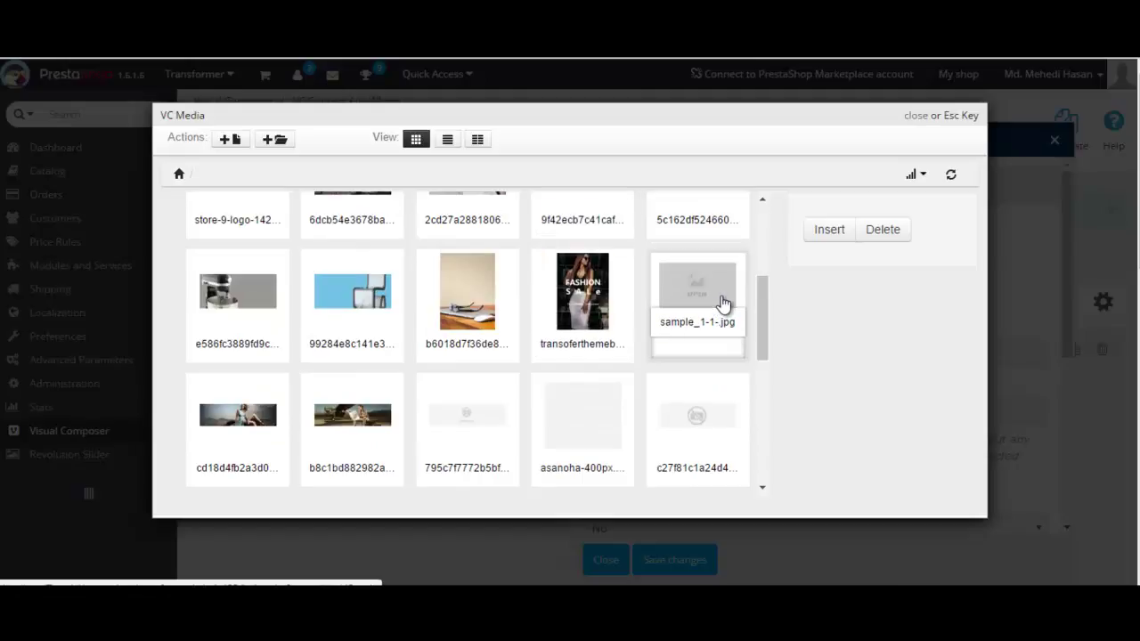
pyautogui.click(723, 300)
pyautogui.click(829, 356)
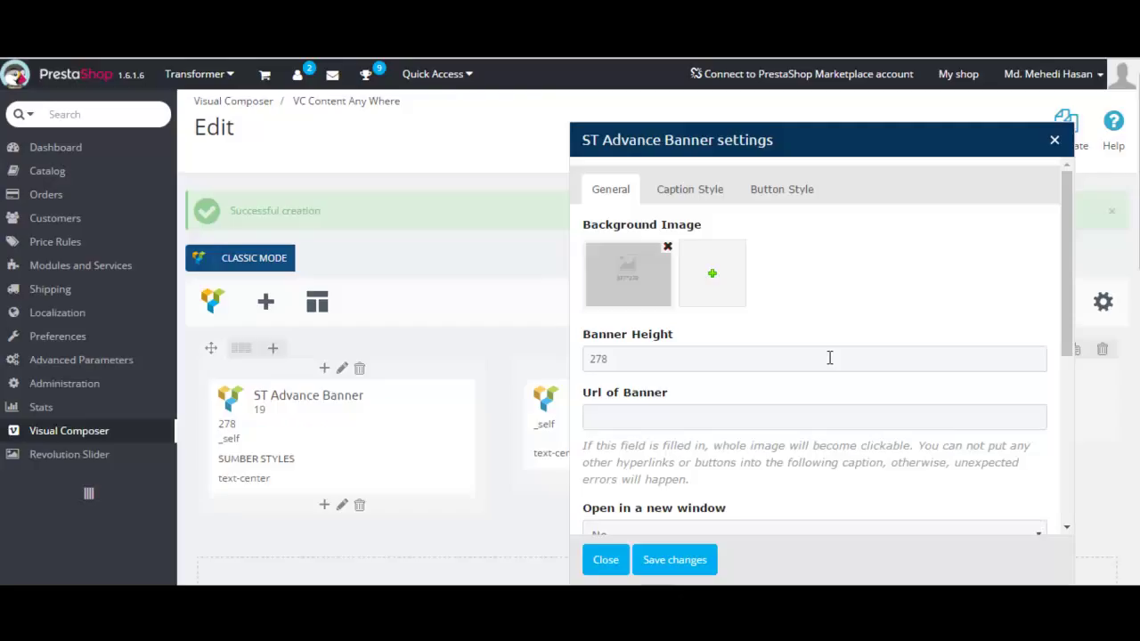
# - Enter <h5>SUMBER STYLES</h5> as the source code of the middle banner's caption
pyautogui.scroll(-3, 746, 323)
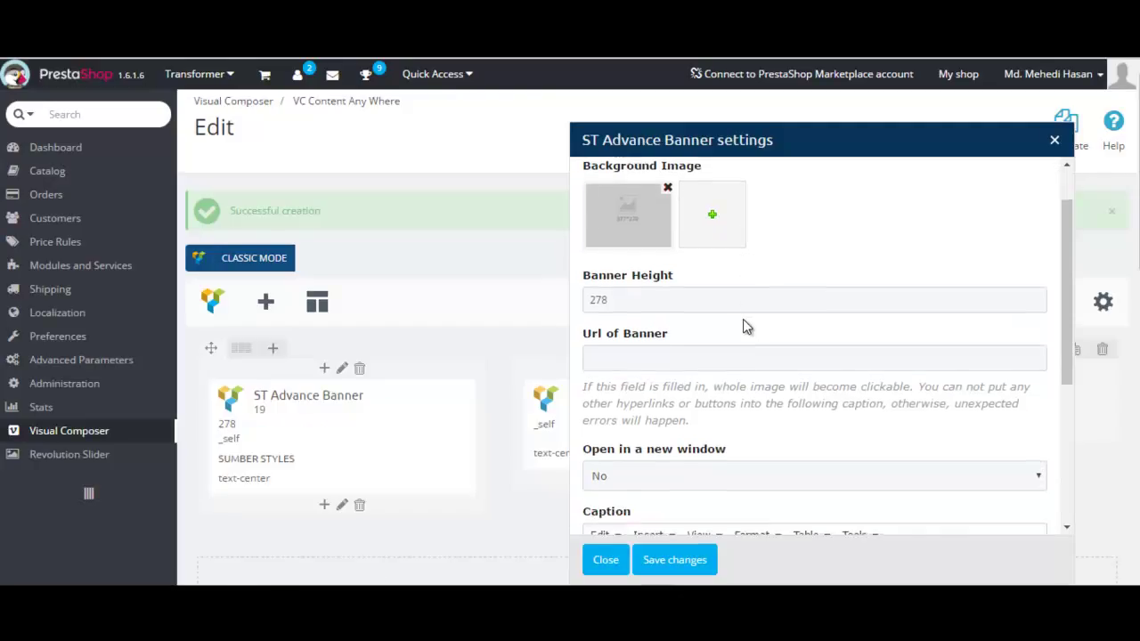
pyautogui.scroll(-3, 743, 319)
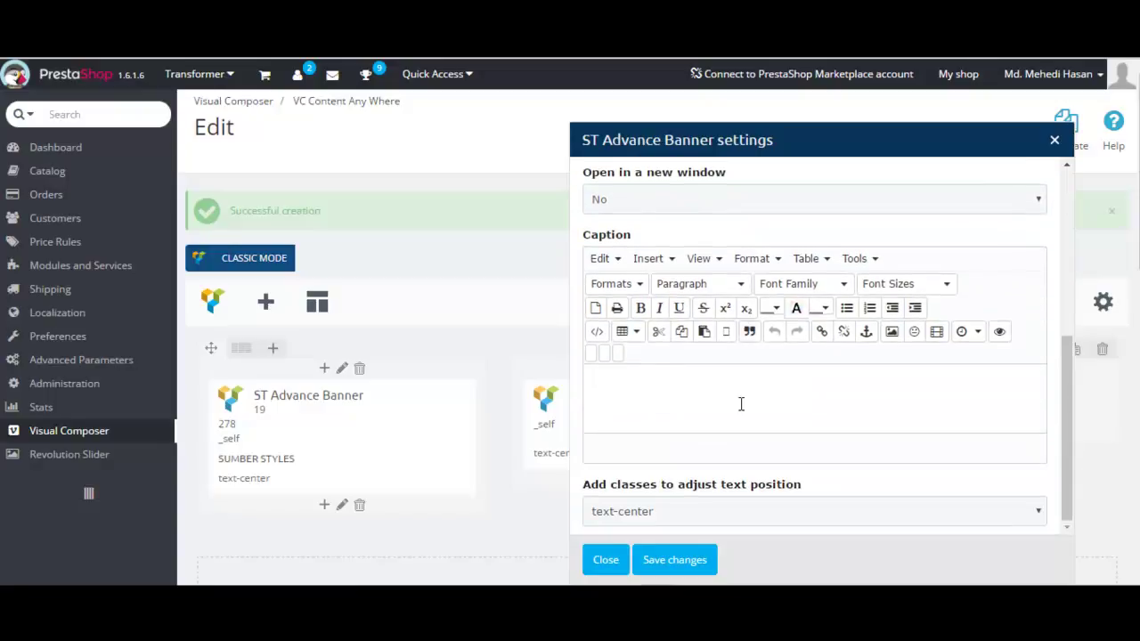
pyautogui.click(597, 333)
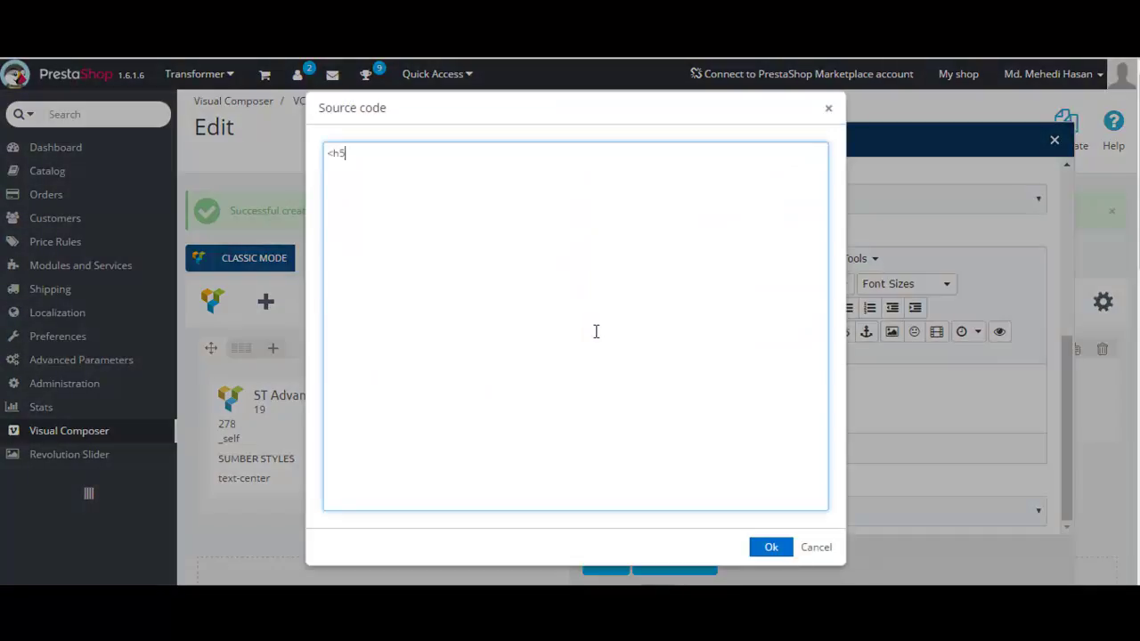
pyautogui.write('<h5>')
pyautogui.write('SUMBER STYLES')
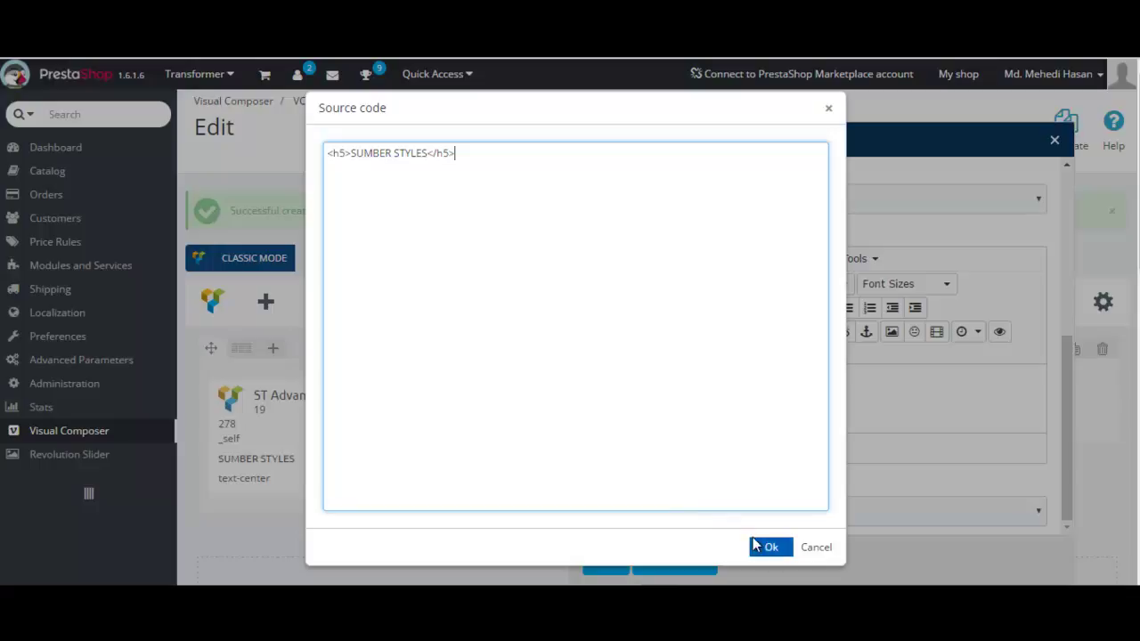
pyautogui.click(766, 547)
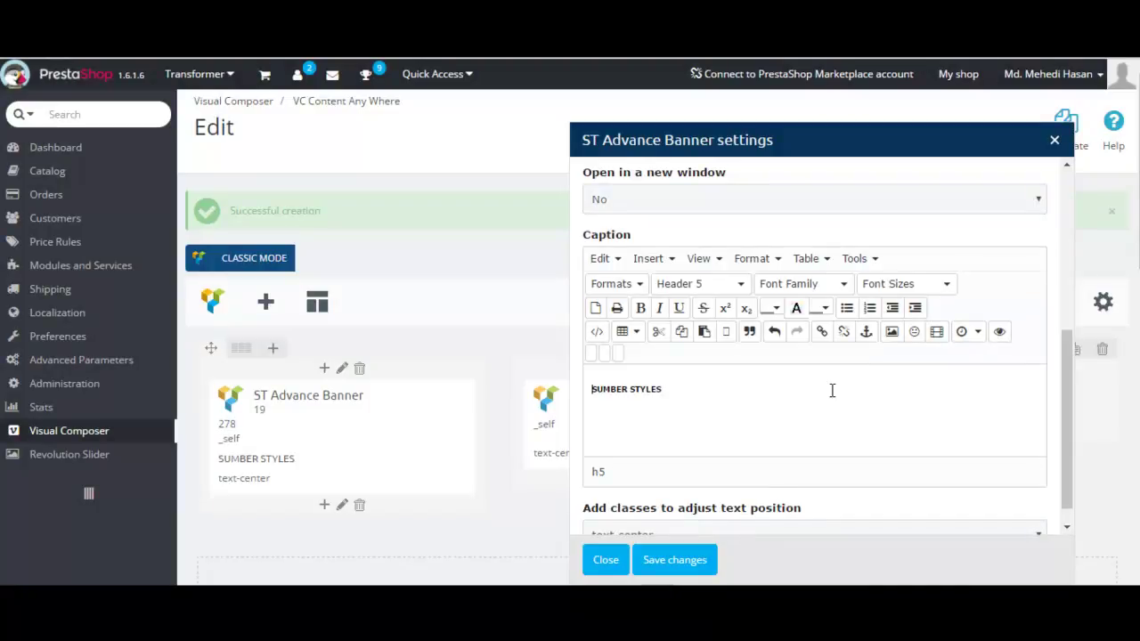
# - Review the middle banner's caption color and background color options
pyautogui.scroll(-2, 830, 390)
pyautogui.scroll(3, 824, 410)
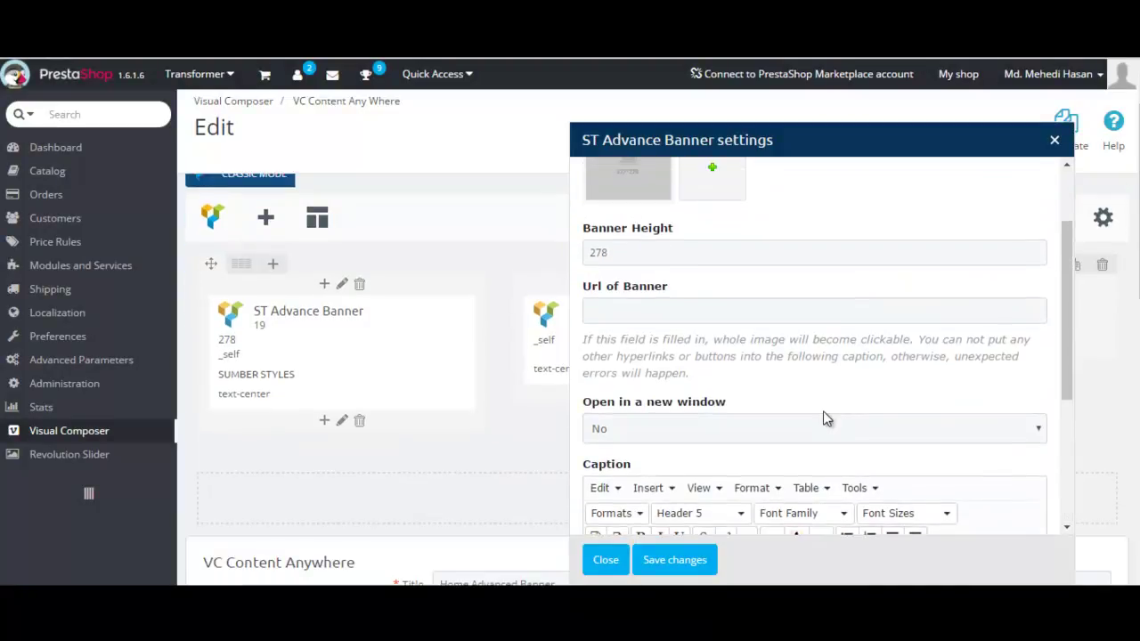
pyautogui.scroll(4, 766, 298)
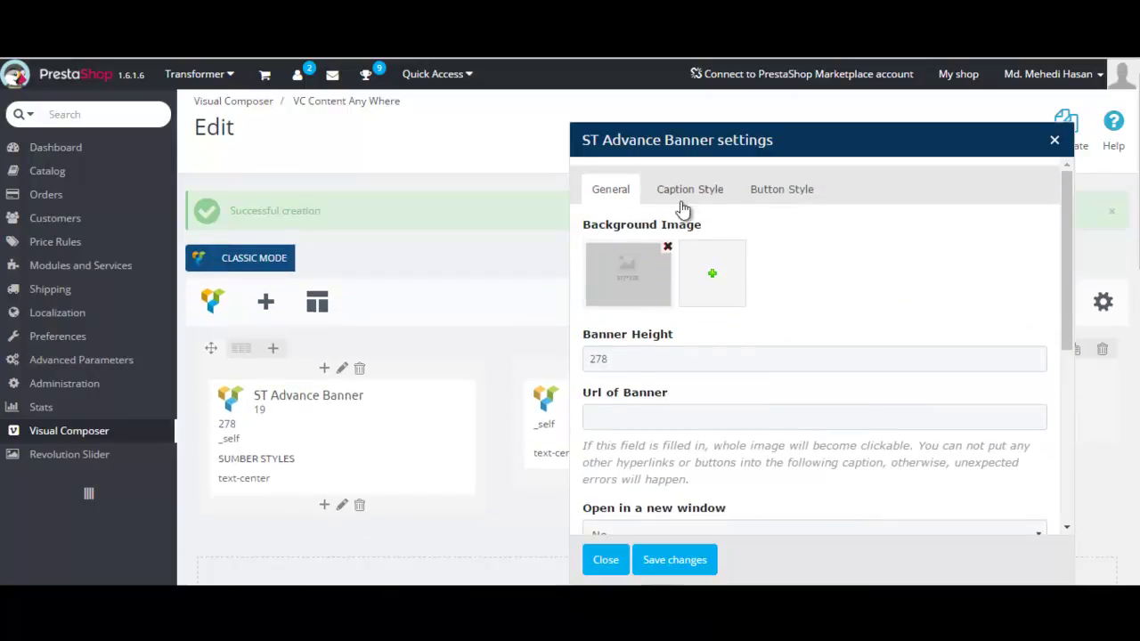
pyautogui.click(687, 189)
pyautogui.moveTo(585, 223); pyautogui.dragTo(669, 225)
pyautogui.moveTo(583, 283); pyautogui.dragTo(752, 278)
pyautogui.click(753, 278)
# - Check the middle banner's button color, background and hover color options and save the banner's settings
pyautogui.click(773, 196)
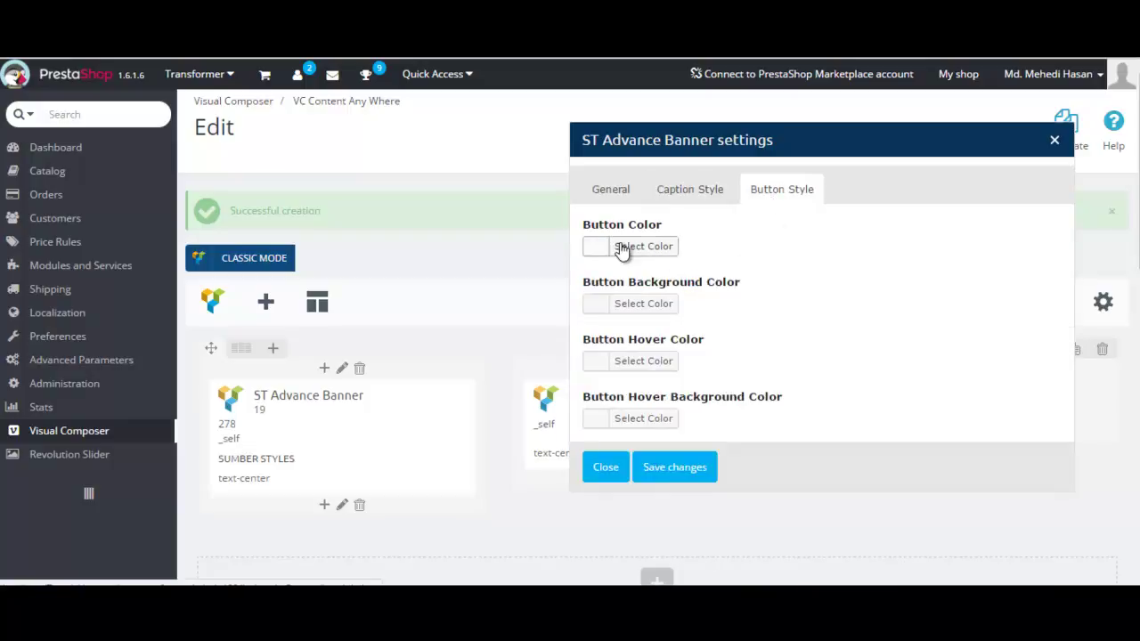
pyautogui.moveTo(583, 225); pyautogui.dragTo(753, 223)
pyautogui.moveTo(583, 282); pyautogui.dragTo(794, 297)
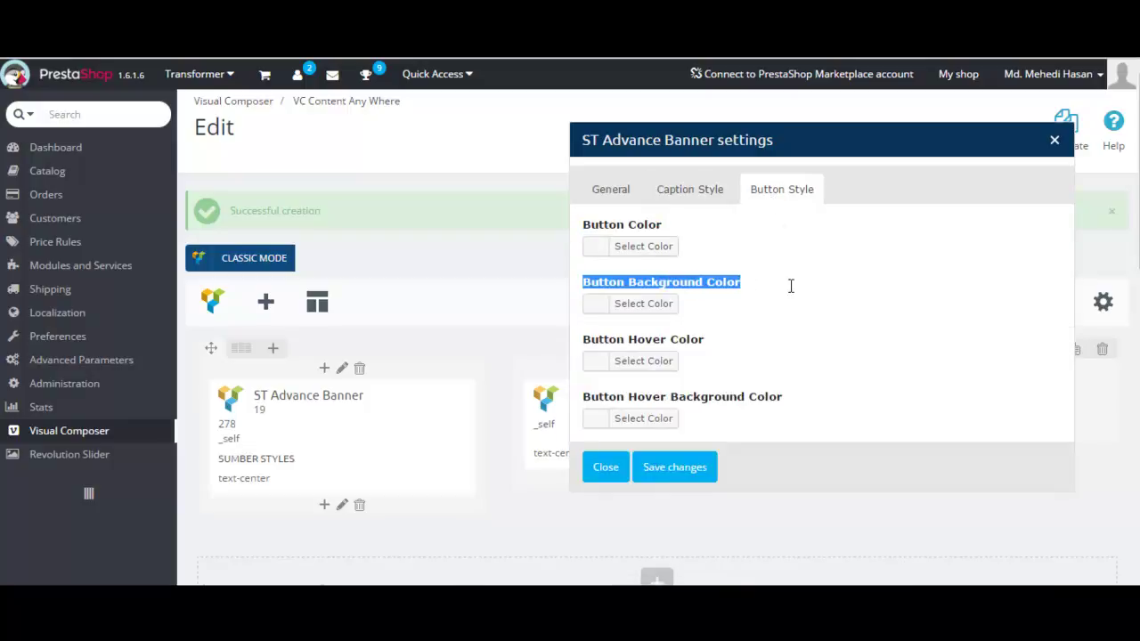
pyautogui.moveTo(583, 339); pyautogui.dragTo(708, 340)
pyautogui.moveTo(591, 340); pyautogui.dragTo(845, 403)
pyautogui.click(773, 401)
pyautogui.moveTo(721, 399); pyautogui.dragTo(580, 398)
pyautogui.click(799, 383)
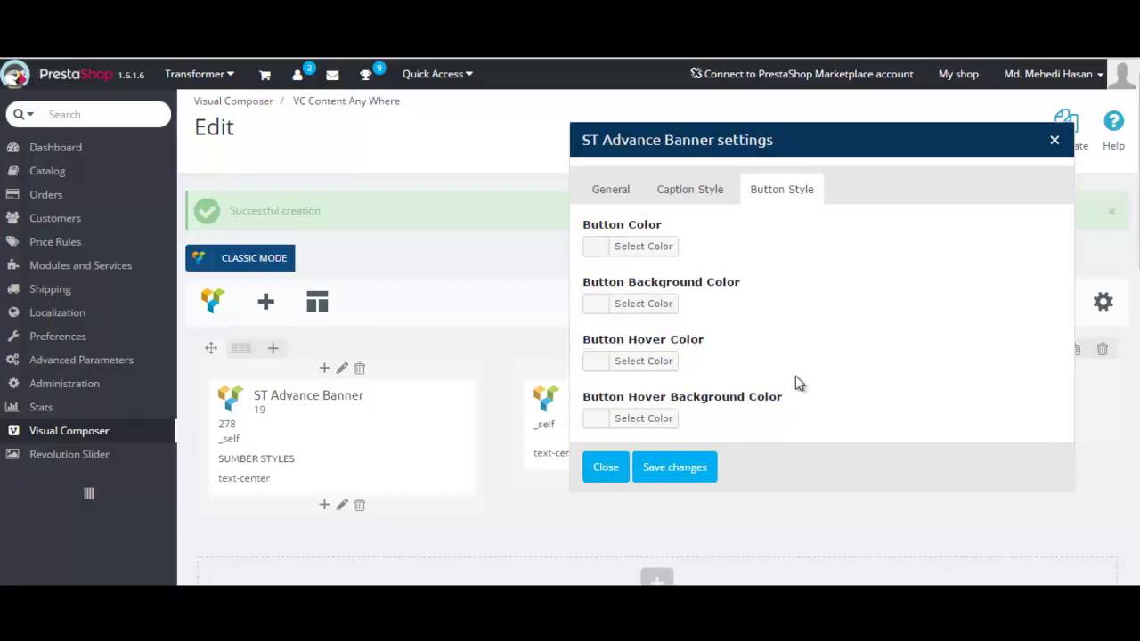
pyautogui.click(659, 469)
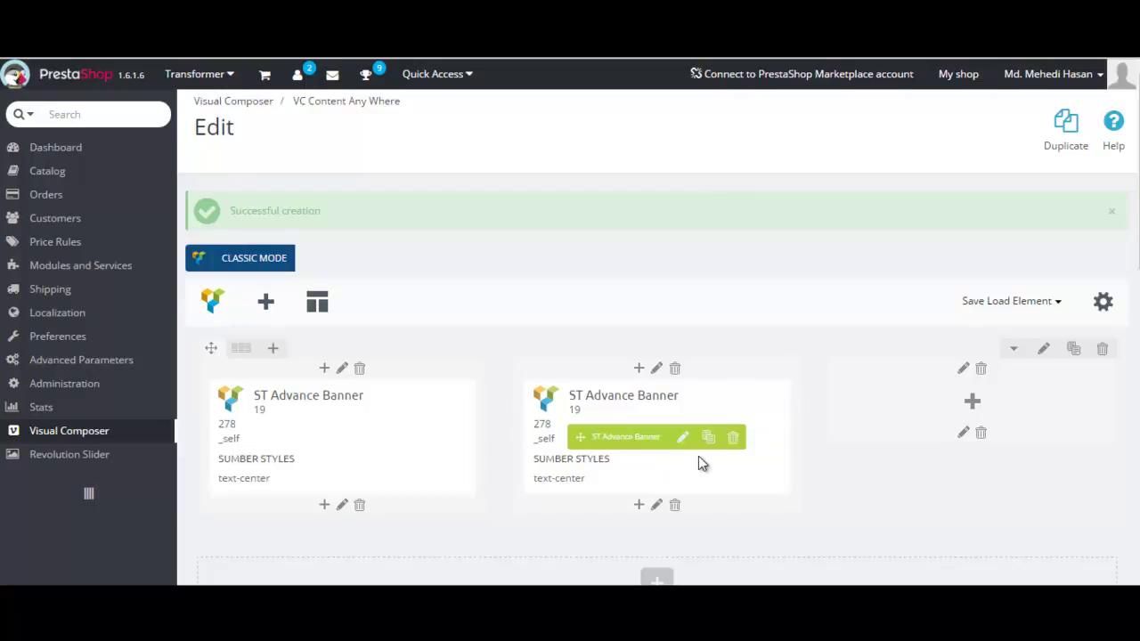
# - Add an ST Advance Banner element from the Transformer category to the row's empty third column
pyautogui.click(974, 405)
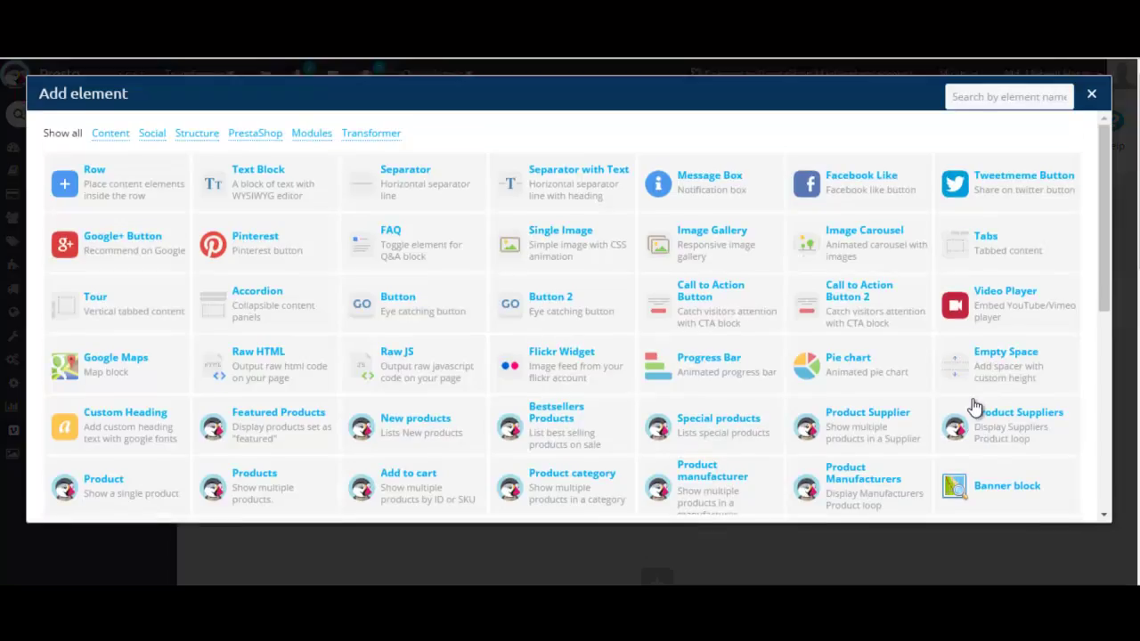
pyautogui.click(380, 150)
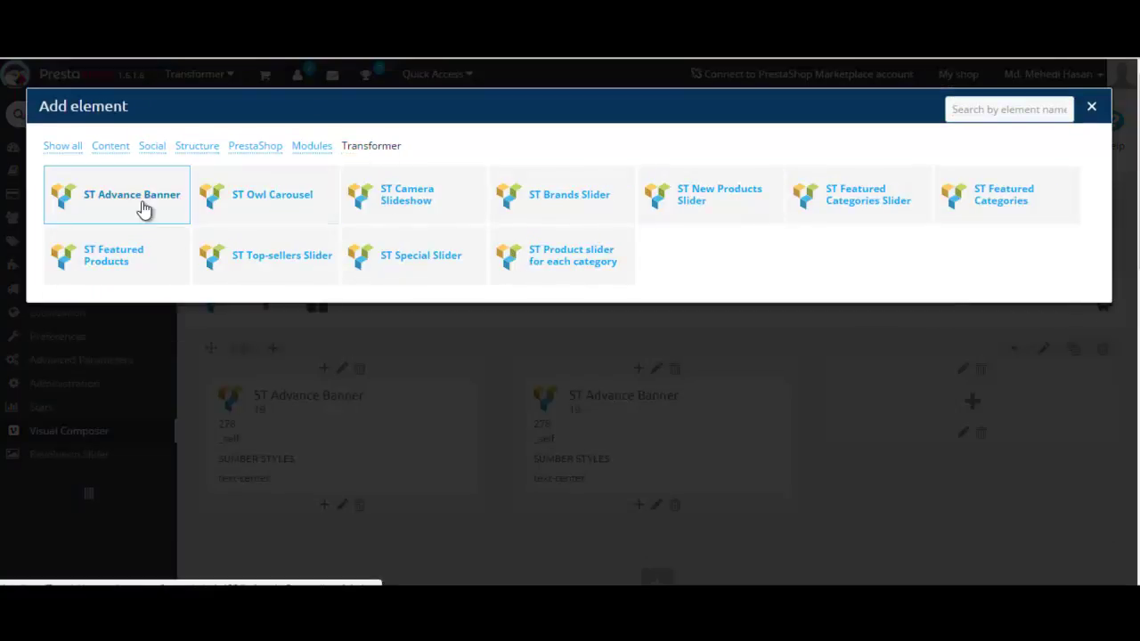
pyautogui.click(117, 210)
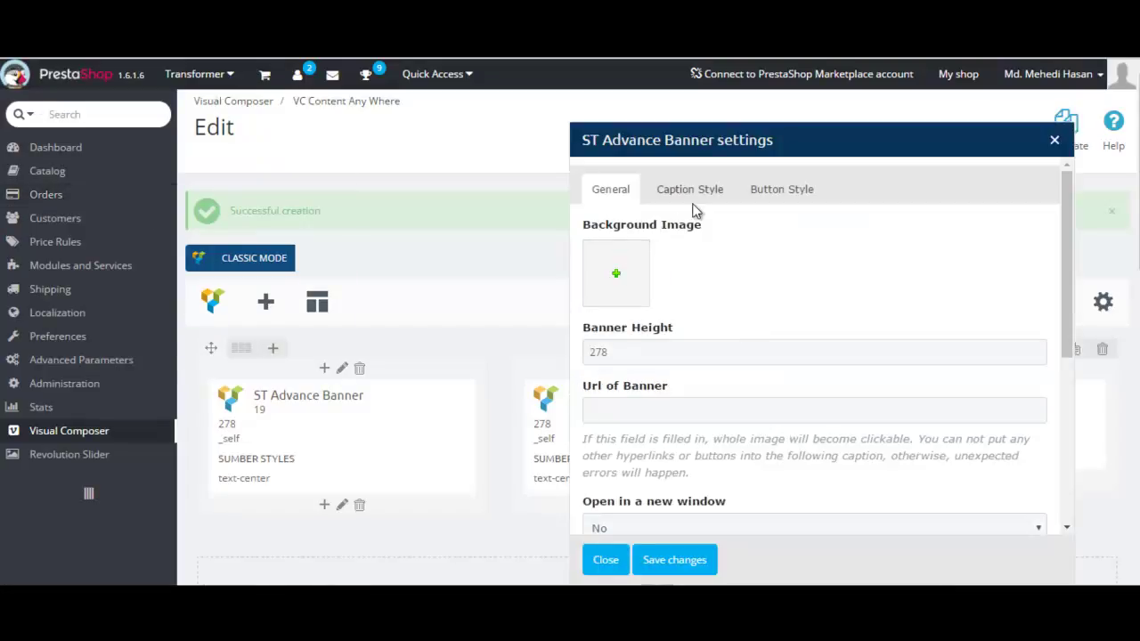
# - Insert sample_1-1-.jpg from the last page of the media library as the third banner's background image
pyautogui.click(615, 273)
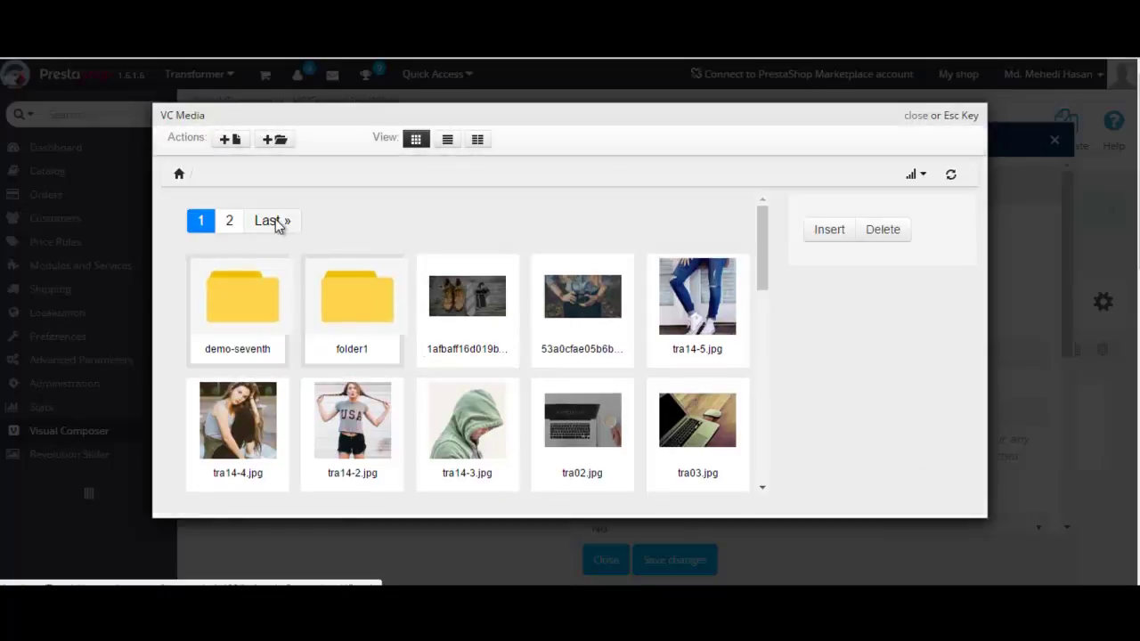
pyautogui.click(272, 220)
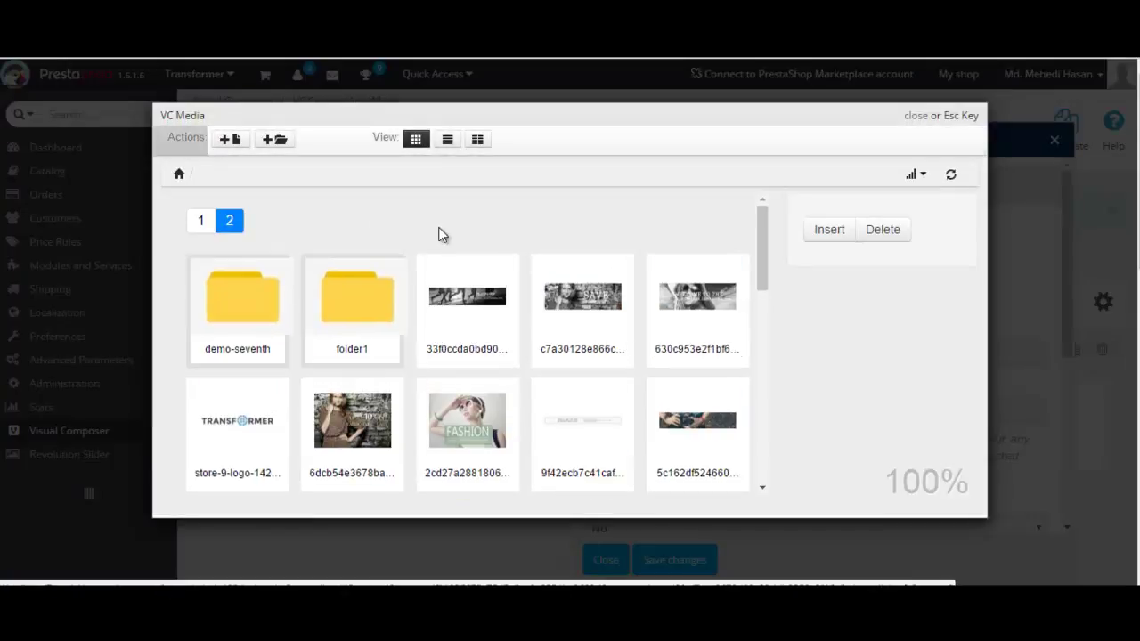
pyautogui.scroll(-5, 618, 365)
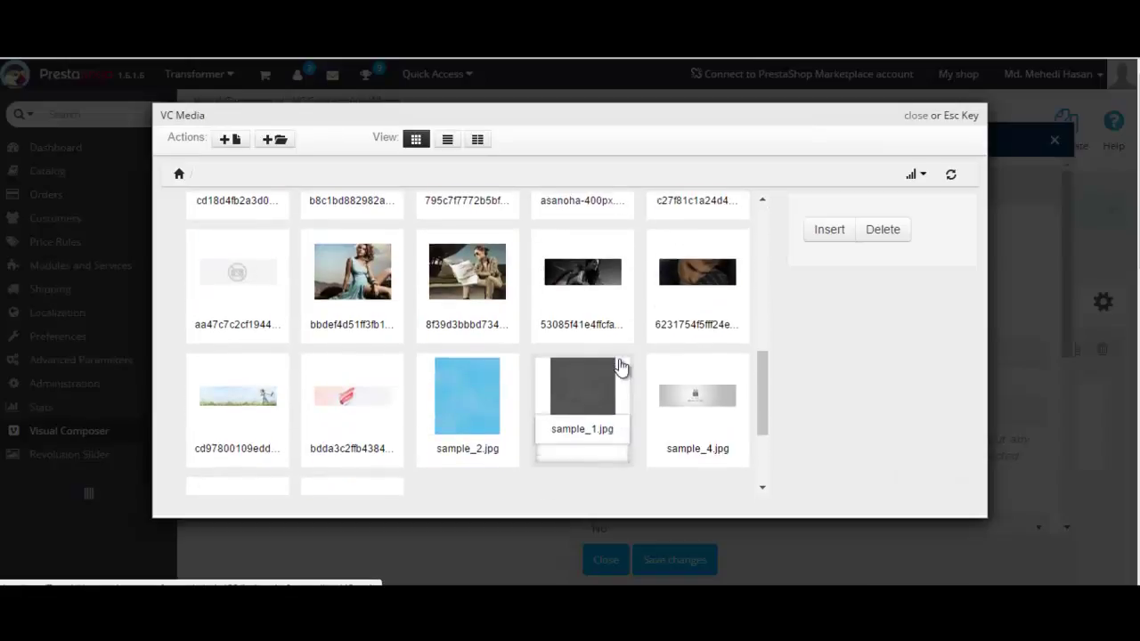
pyautogui.scroll(2, 618, 368)
pyautogui.click(700, 223)
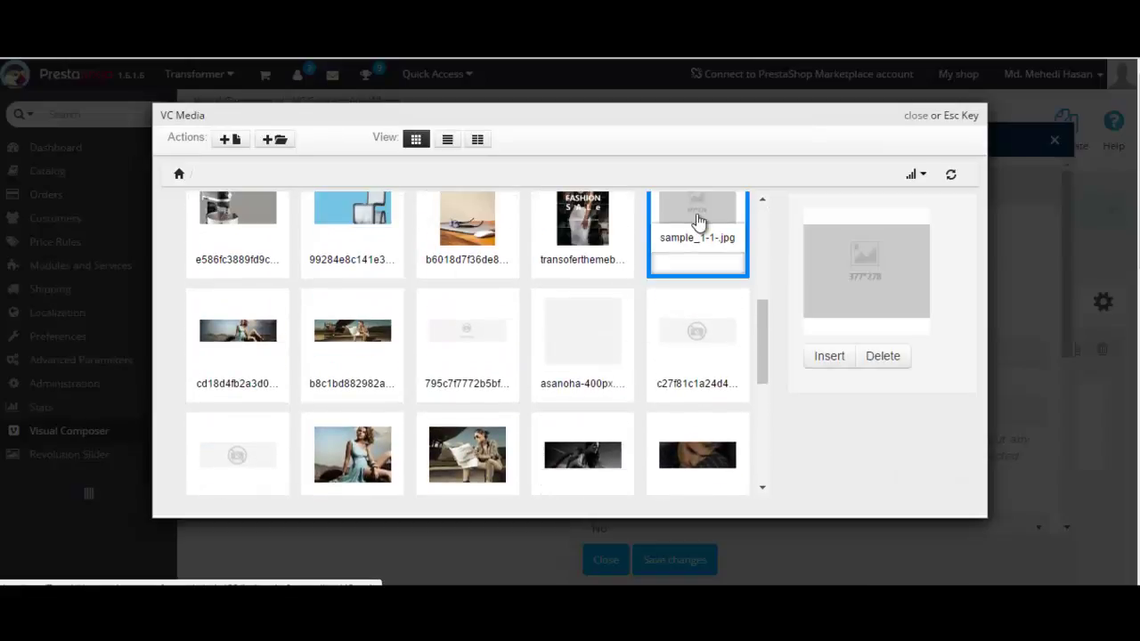
pyautogui.click(828, 356)
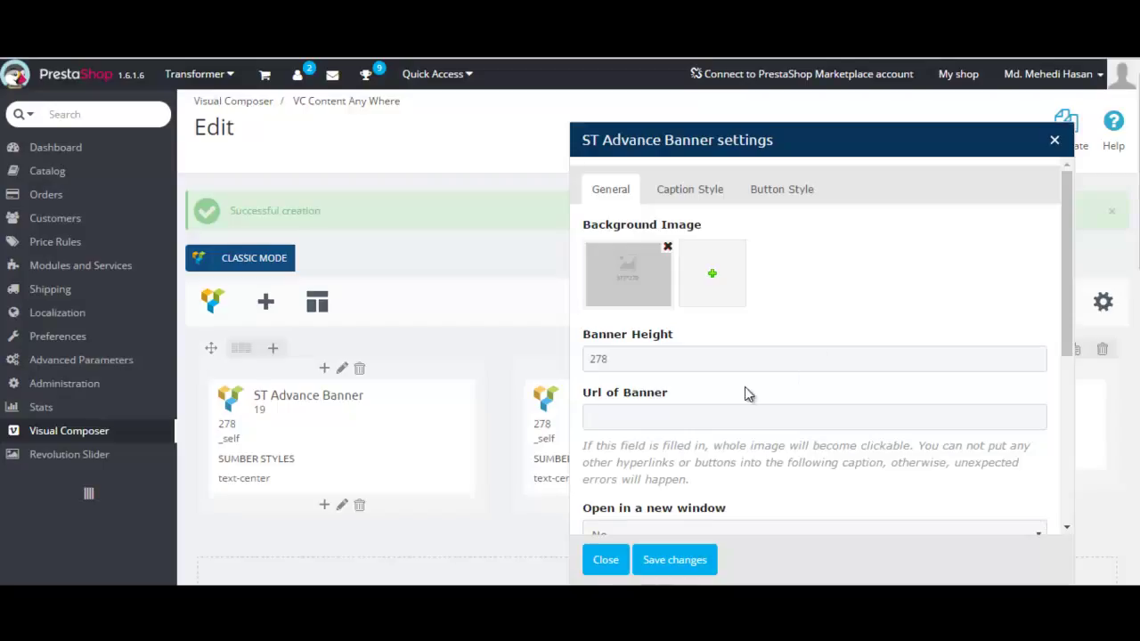
# - Enter <h5>SUMBER STYLES</h5> as the source code of the third banner's caption
pyautogui.scroll(-3, 650, 469)
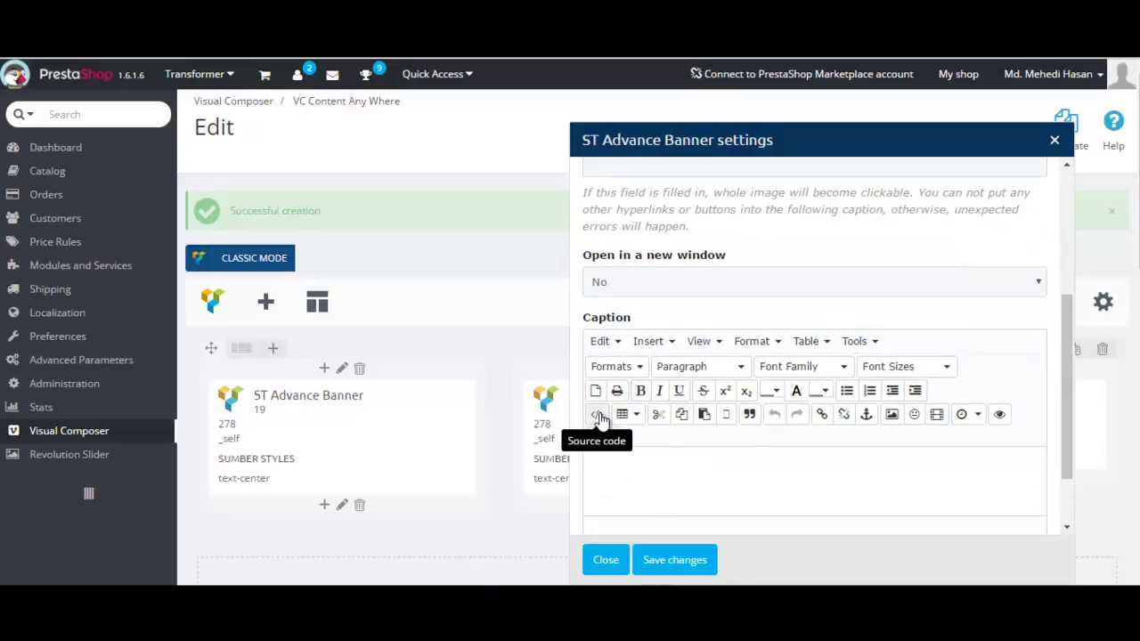
pyautogui.click(597, 417)
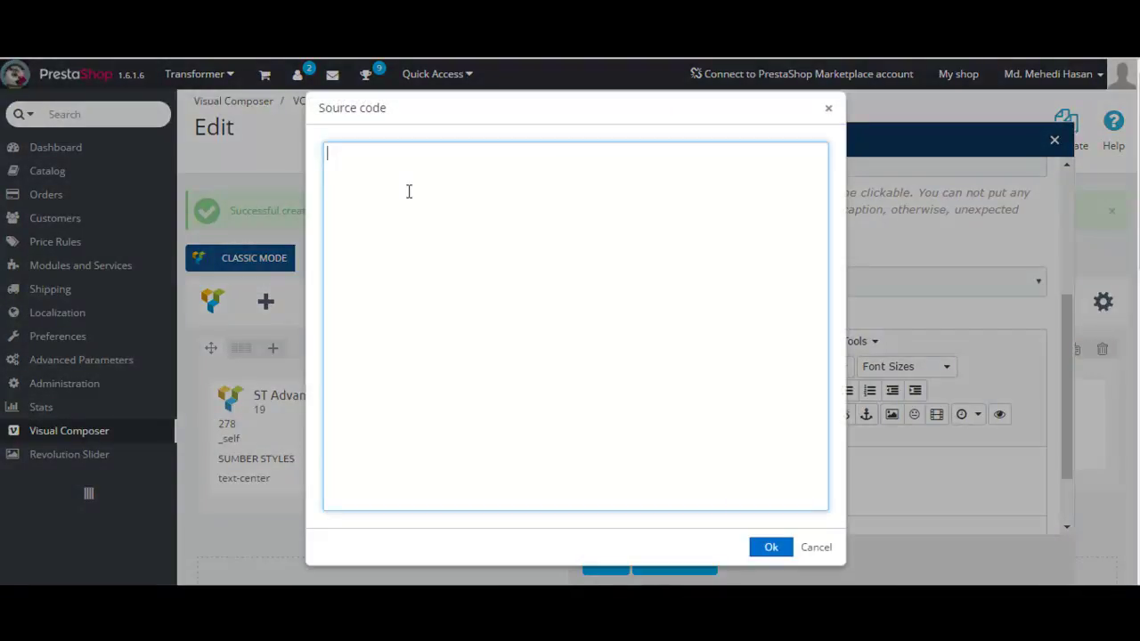
pyautogui.write('<h5')
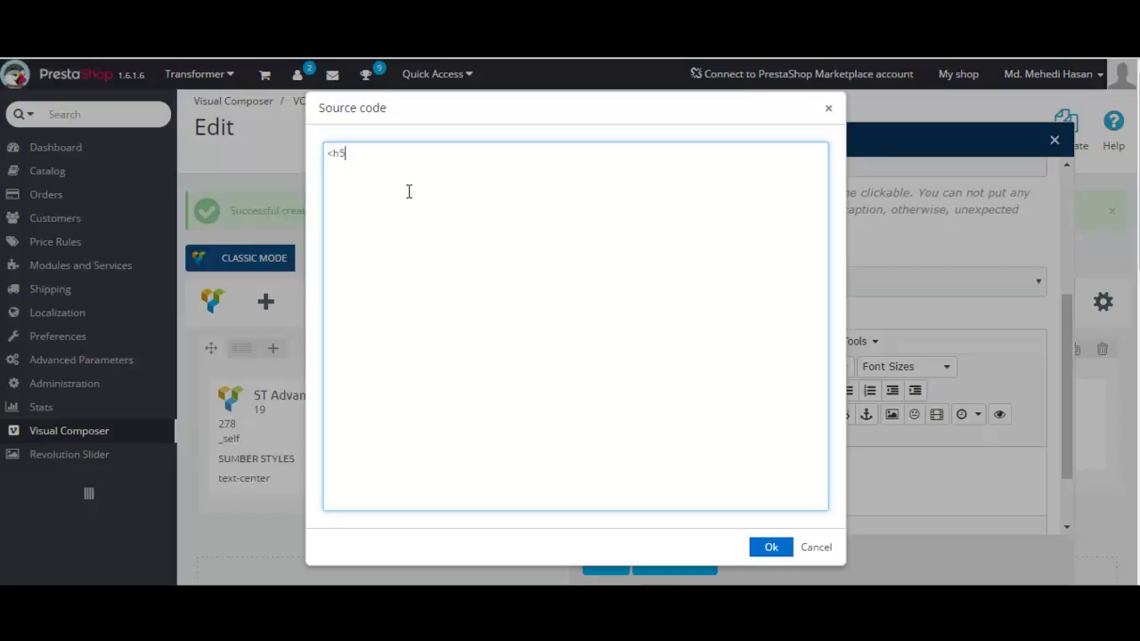
pyautogui.write('>')
pyautogui.write('SUMBER STYLES')
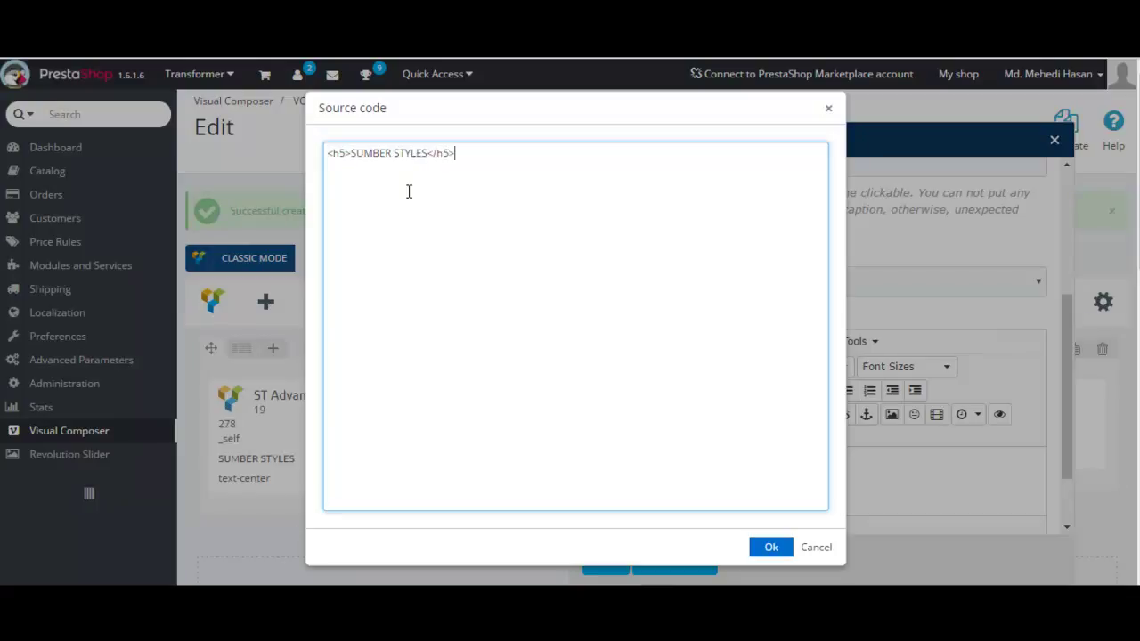
pyautogui.click(766, 547)
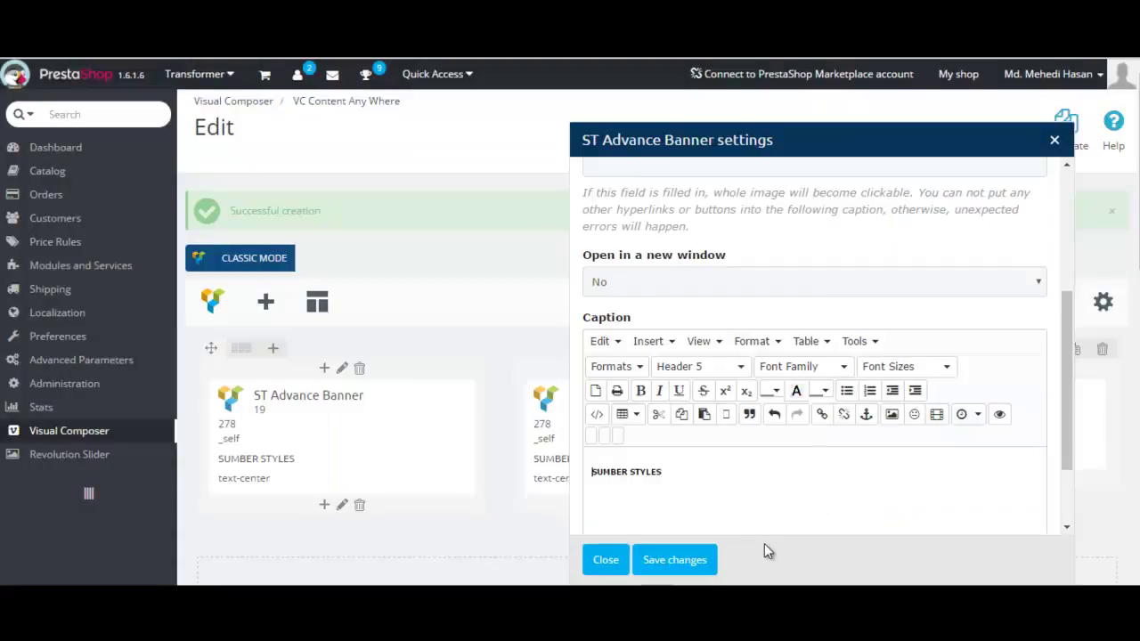
# - Choose text-center as the class for the third banner's text position
pyautogui.scroll(-2, 776, 447)
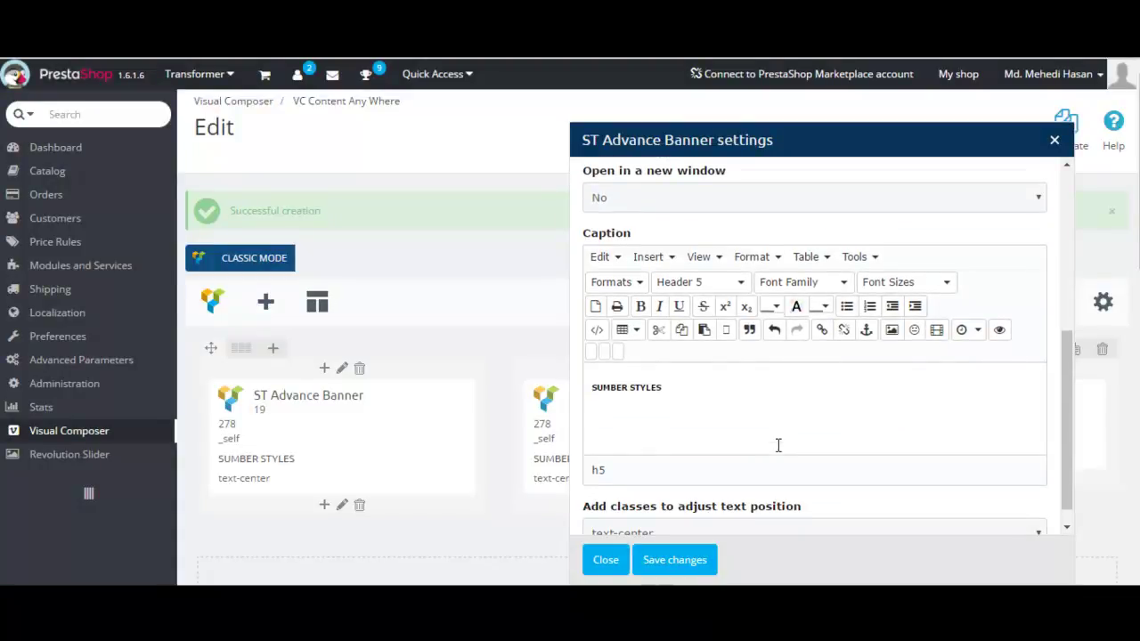
pyautogui.scroll(-1, 777, 444)
pyautogui.click(744, 510)
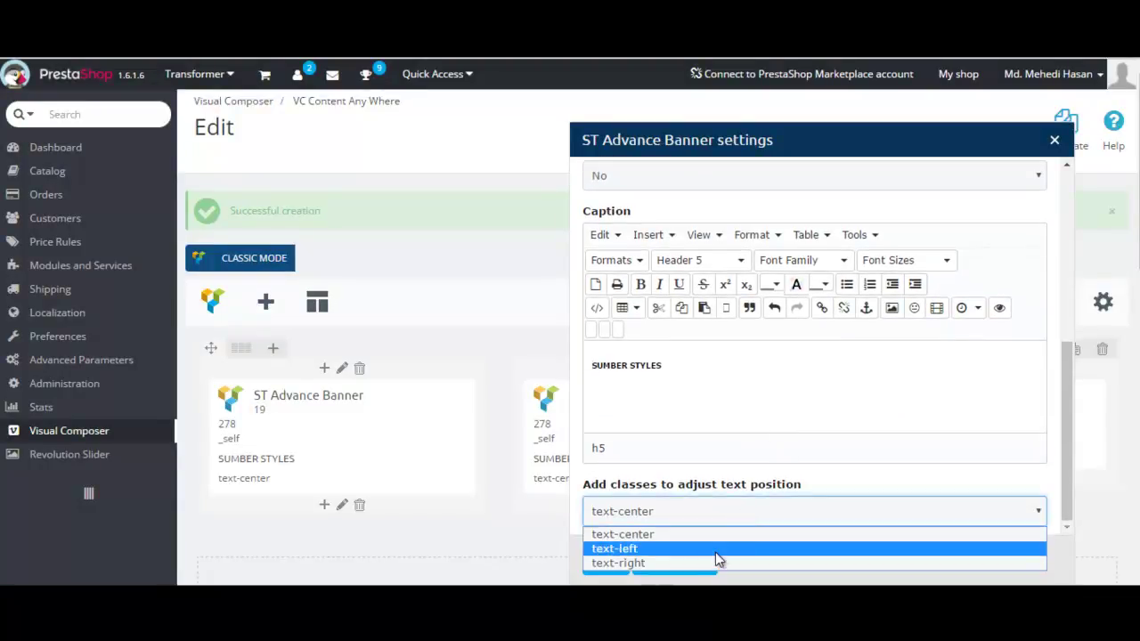
pyautogui.click(715, 534)
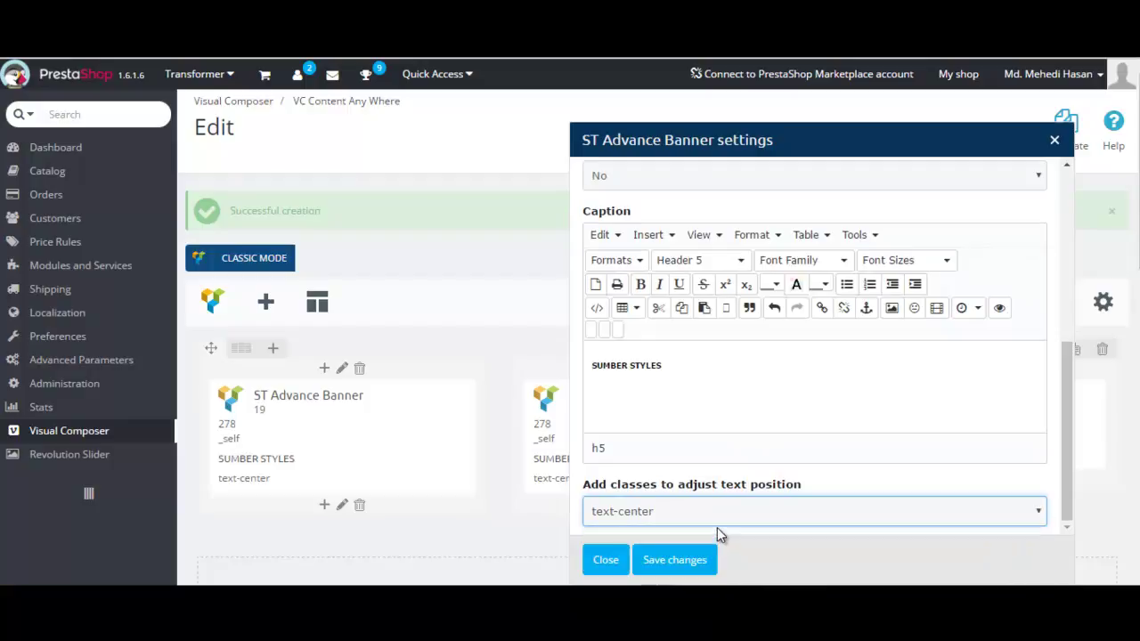
# - Check the third banner's caption style and button style options and save the banner's settings
pyautogui.scroll(5, 824, 394)
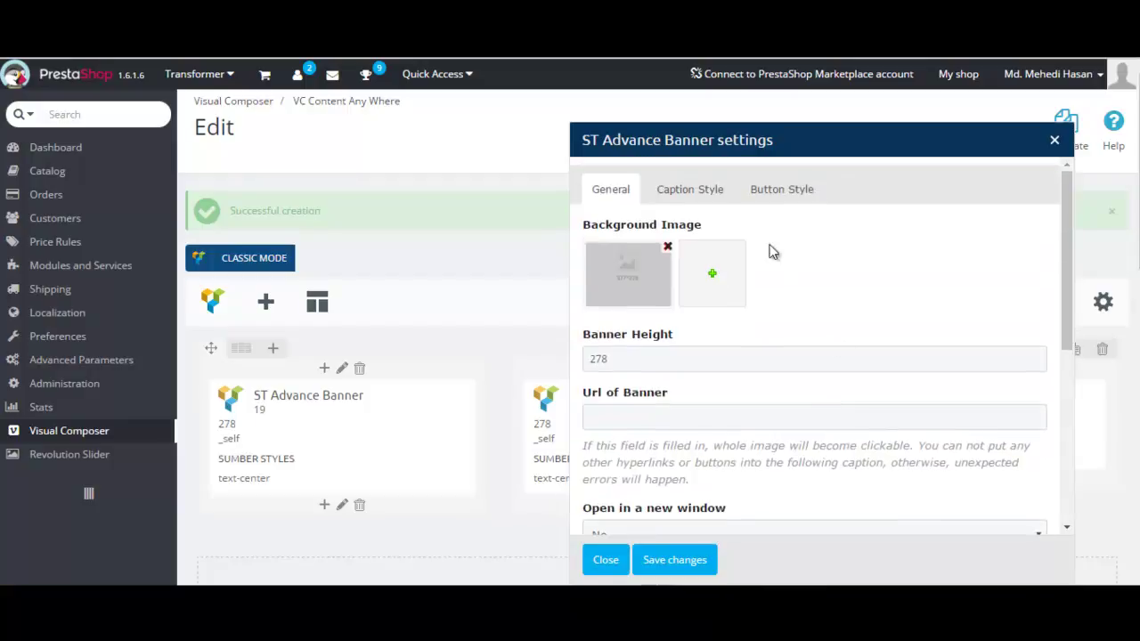
pyautogui.click(689, 189)
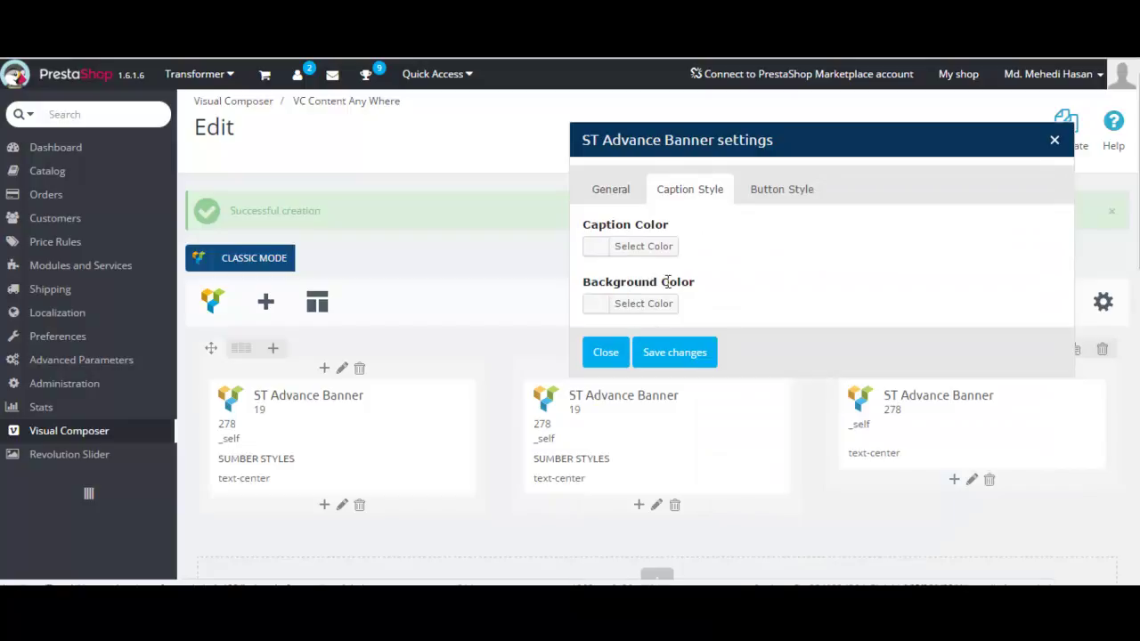
pyautogui.click(781, 192)
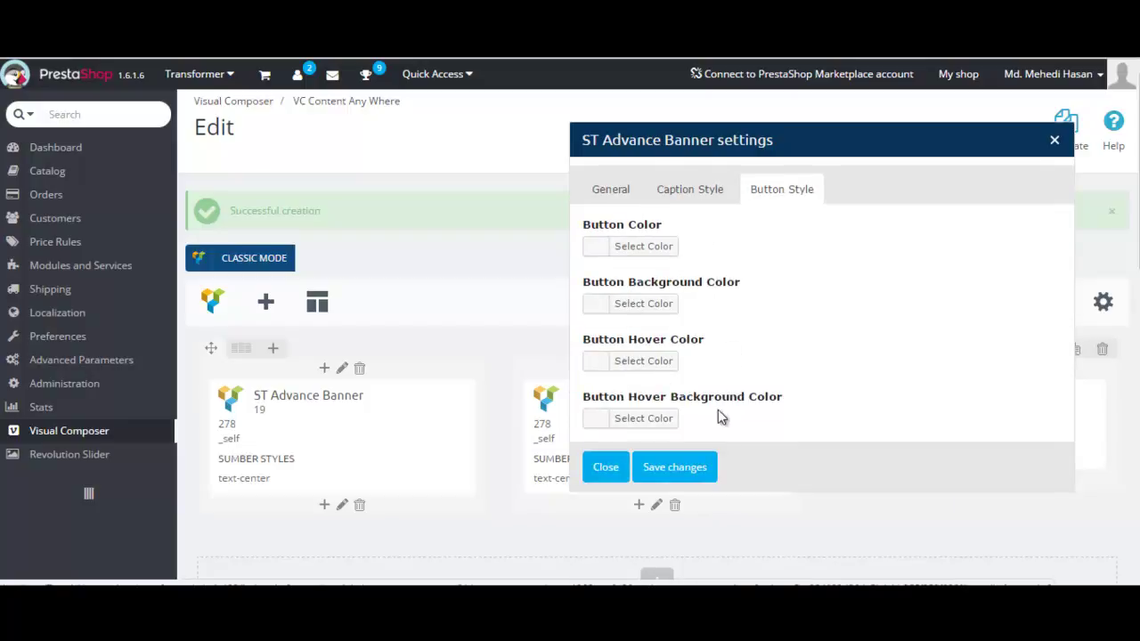
pyautogui.click(674, 467)
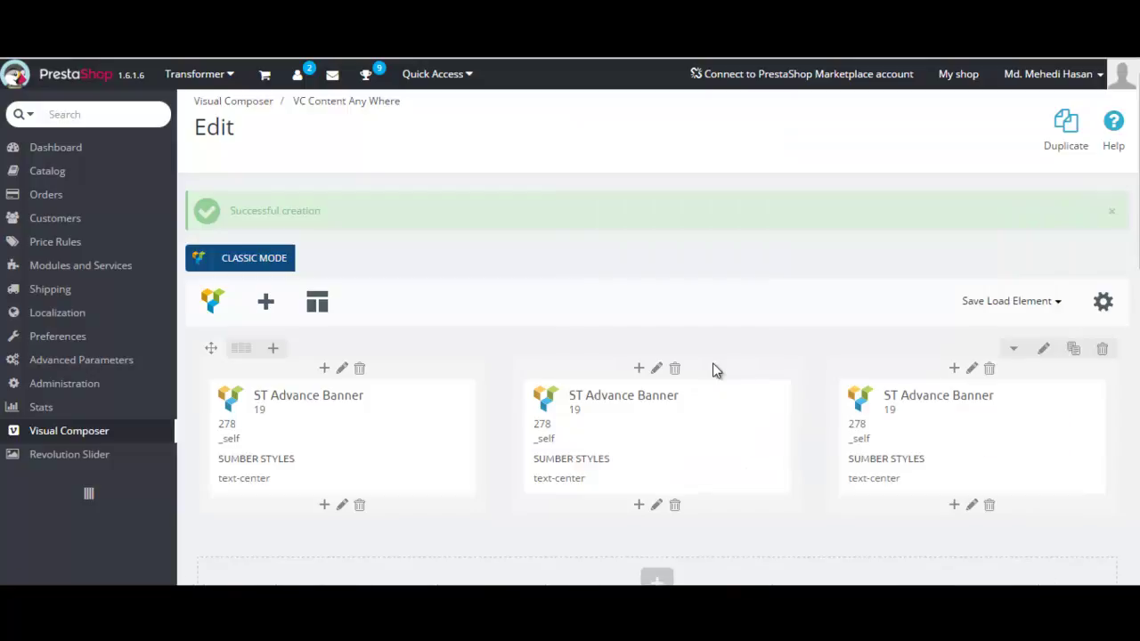
# - Save the content entry with its three banners and stay on the edit page
pyautogui.scroll(-1, 716, 350)
pyautogui.scroll(-8, 718, 351)
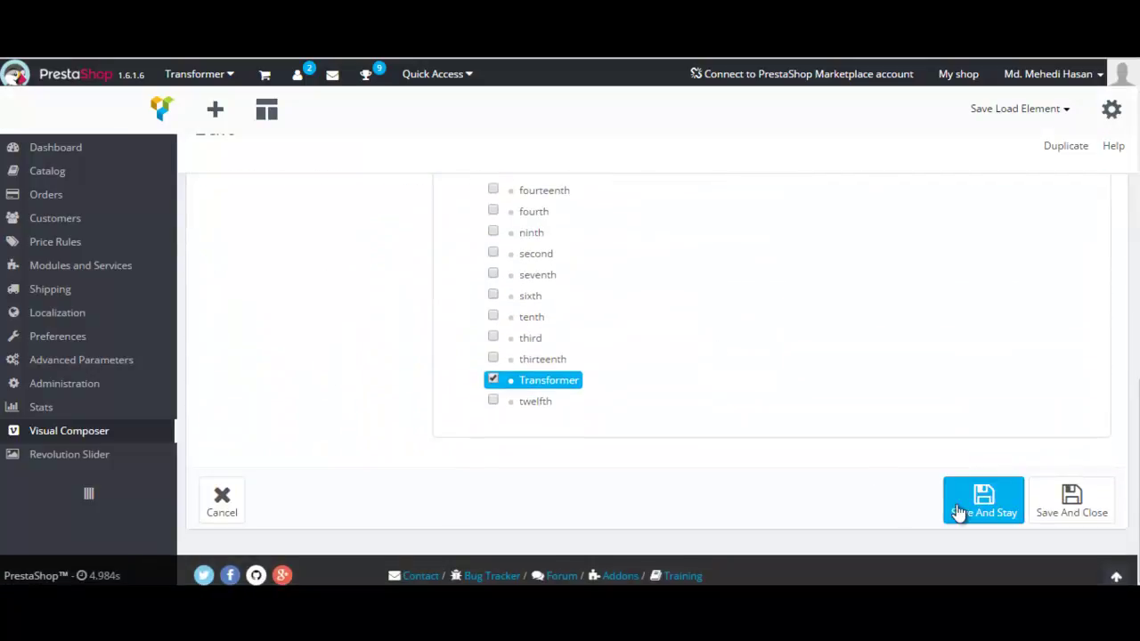
pyautogui.click(971, 506)
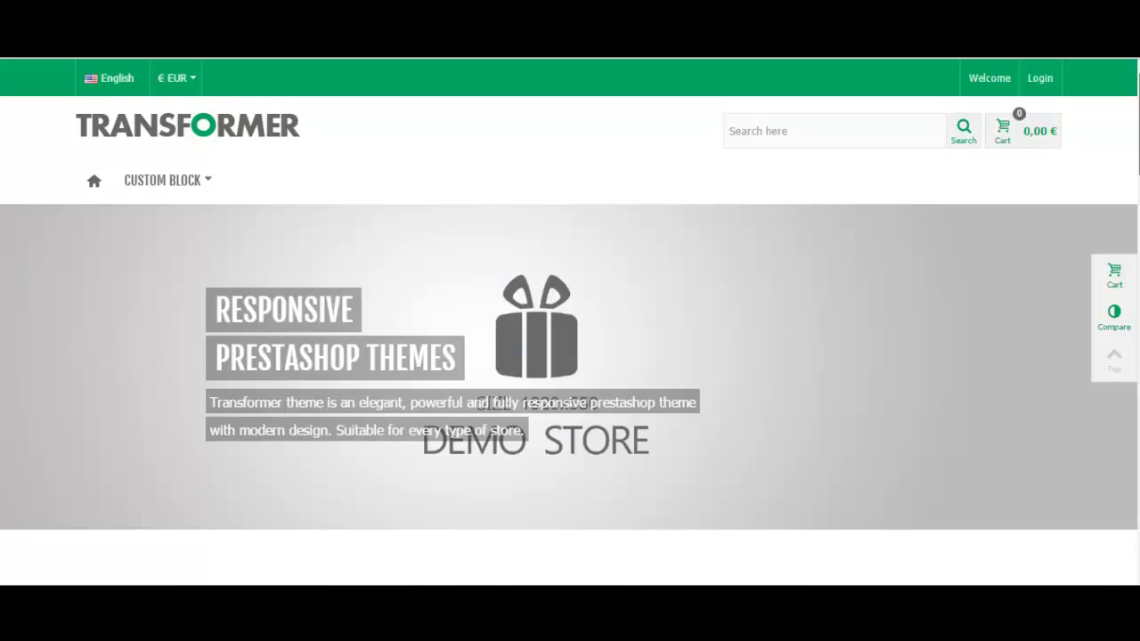
# - Examine the three-column banner row below the welcome block on the storefront home page
pyautogui.scroll(-3, 570, 321)
pyautogui.scroll(-2, 570, 321)
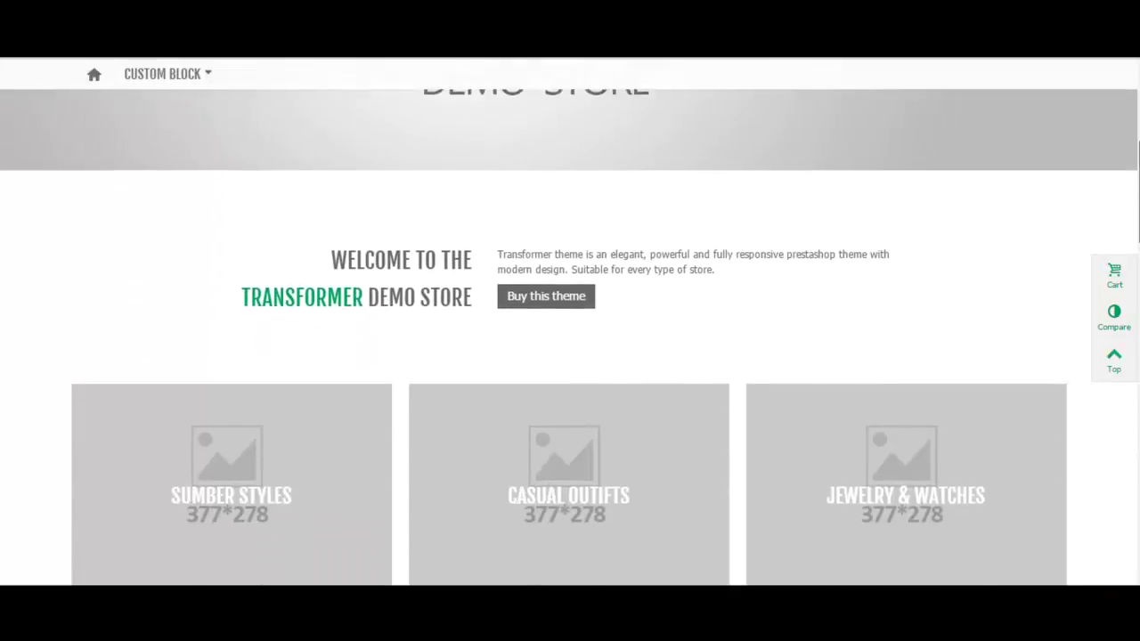
pyautogui.scroll(1, 570, 320)
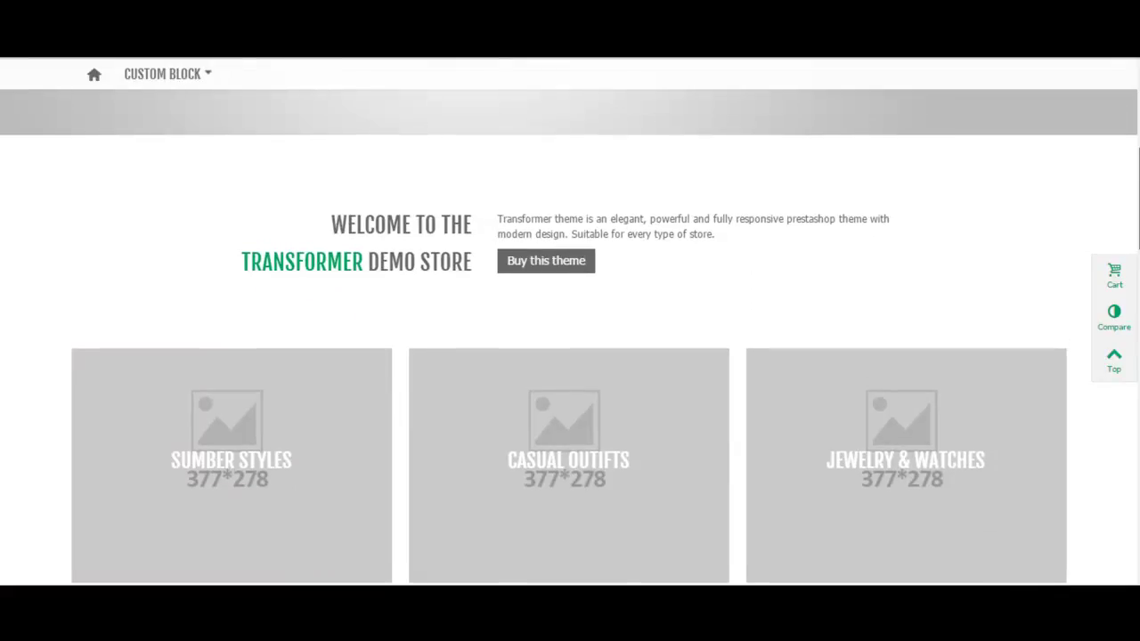